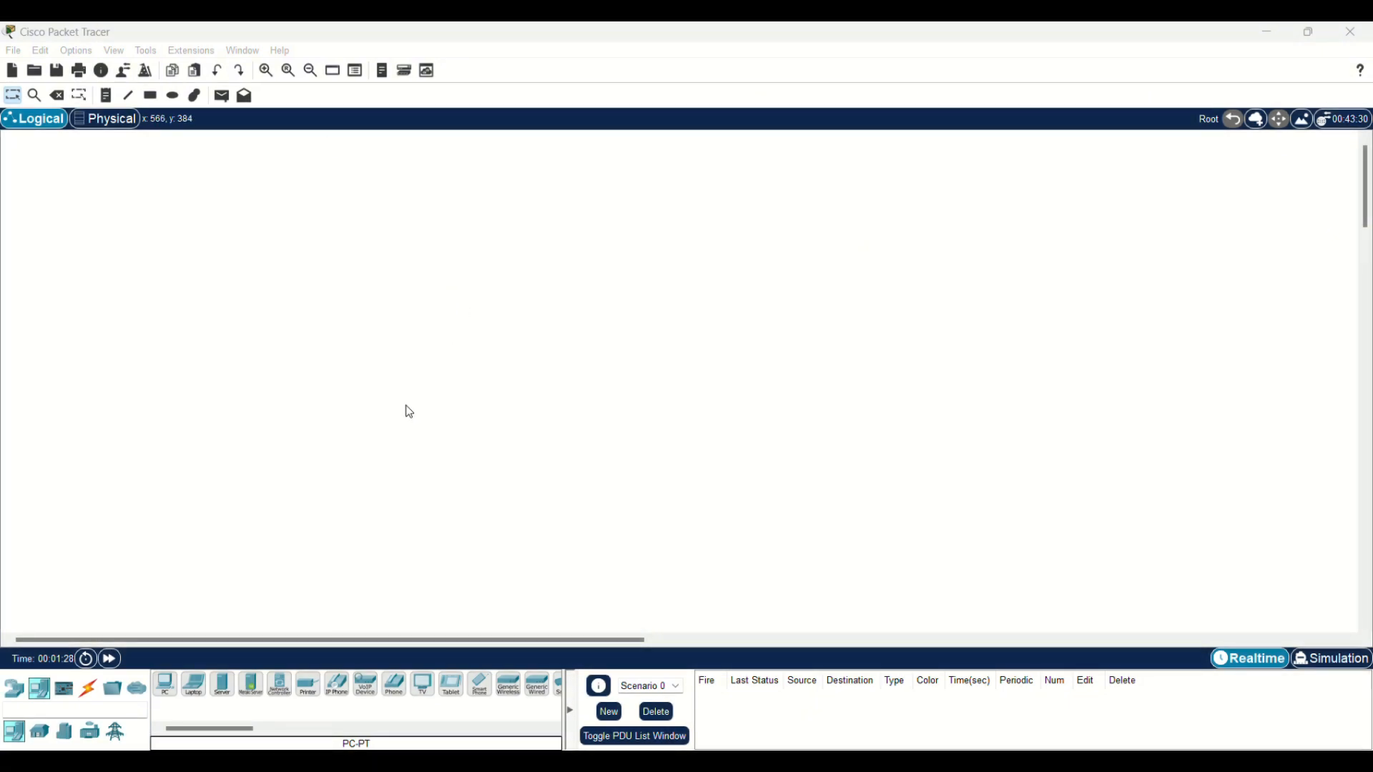
Place three PC-PT computers in the empty workspace, spaced apart with the second one lowest
left_click(178, 686)
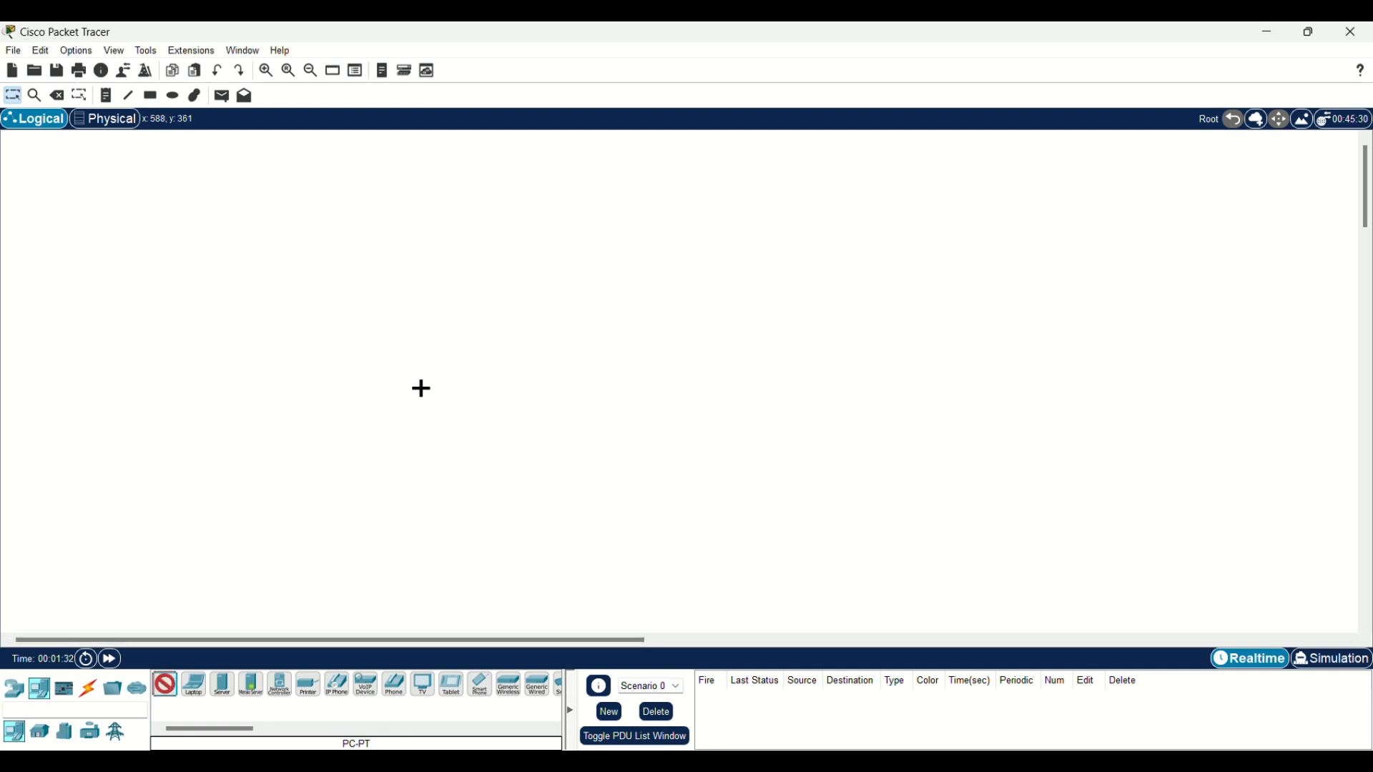
left_click(422, 405)
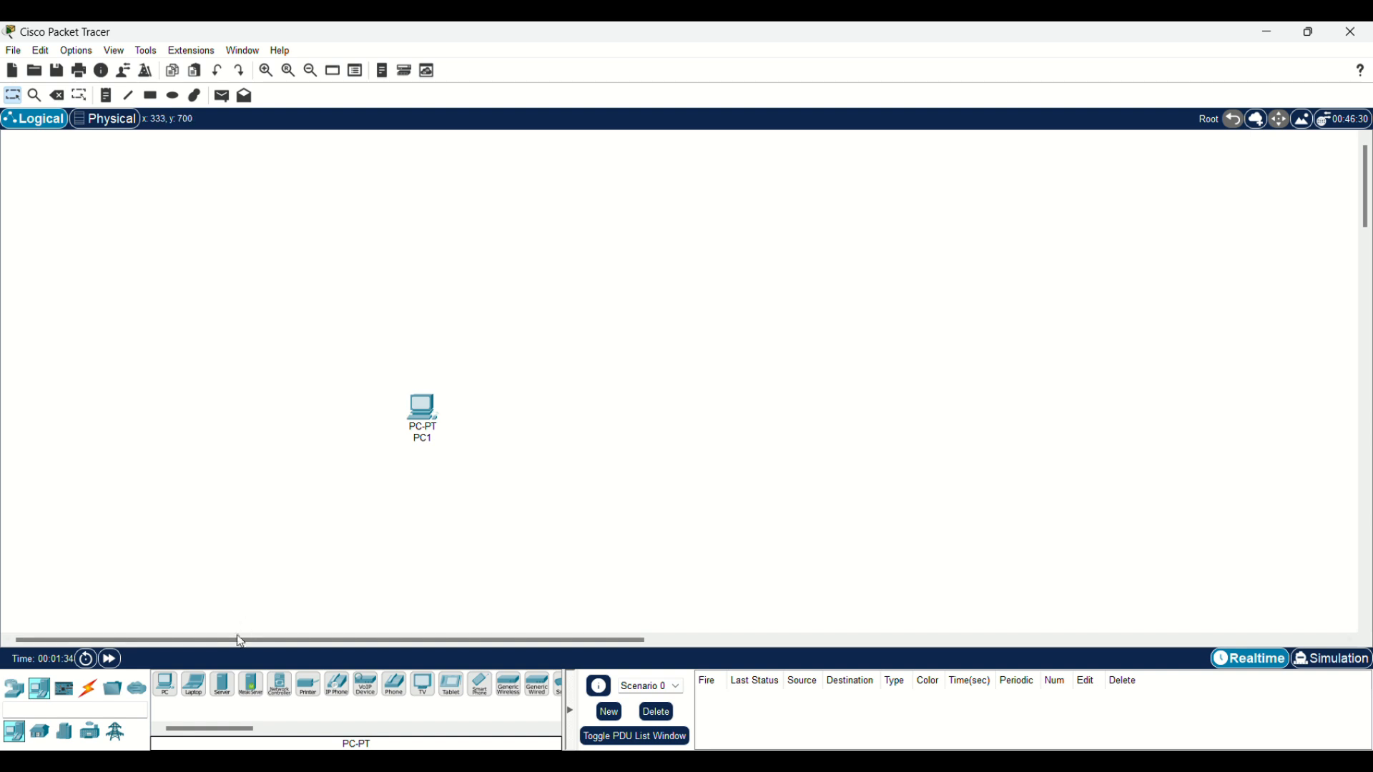
left_click(165, 685)
left_click(577, 520)
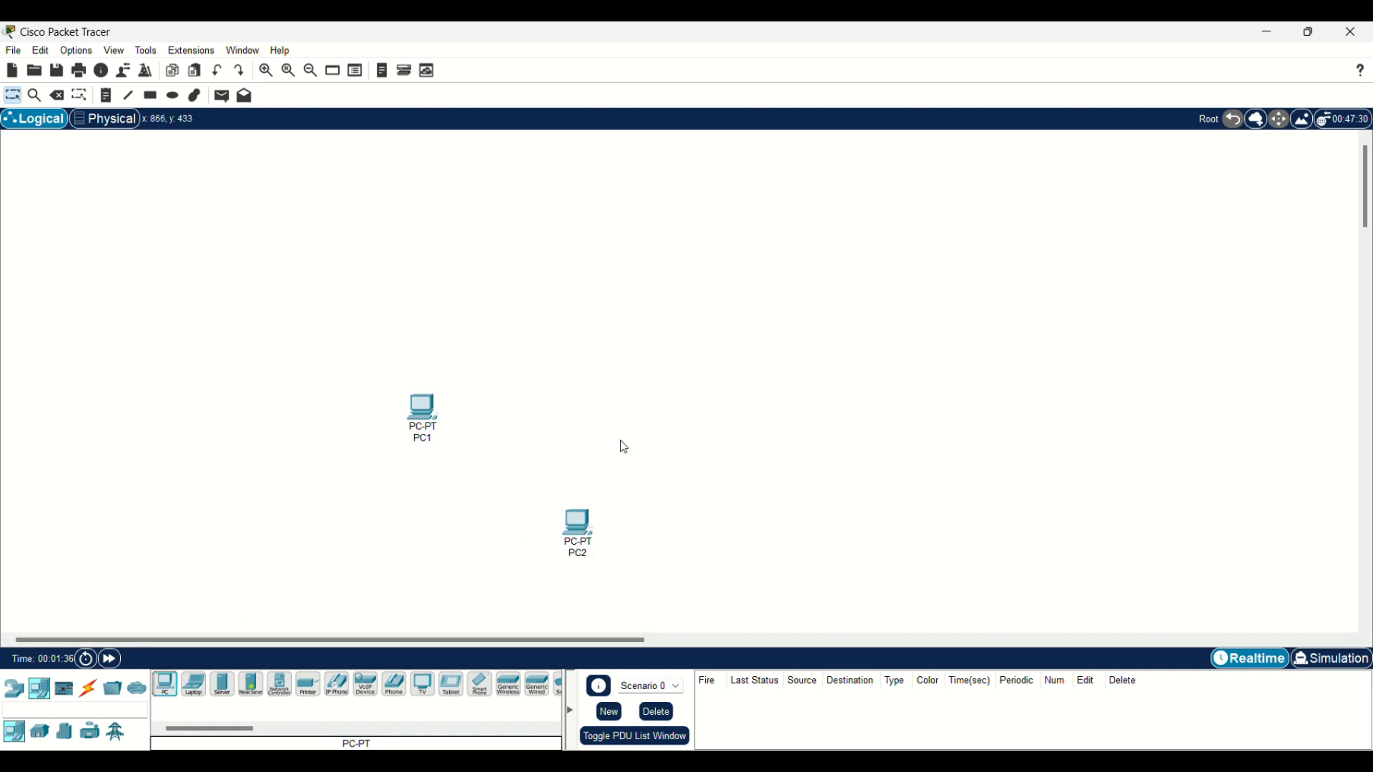
left_click(172, 687)
left_click(780, 443)
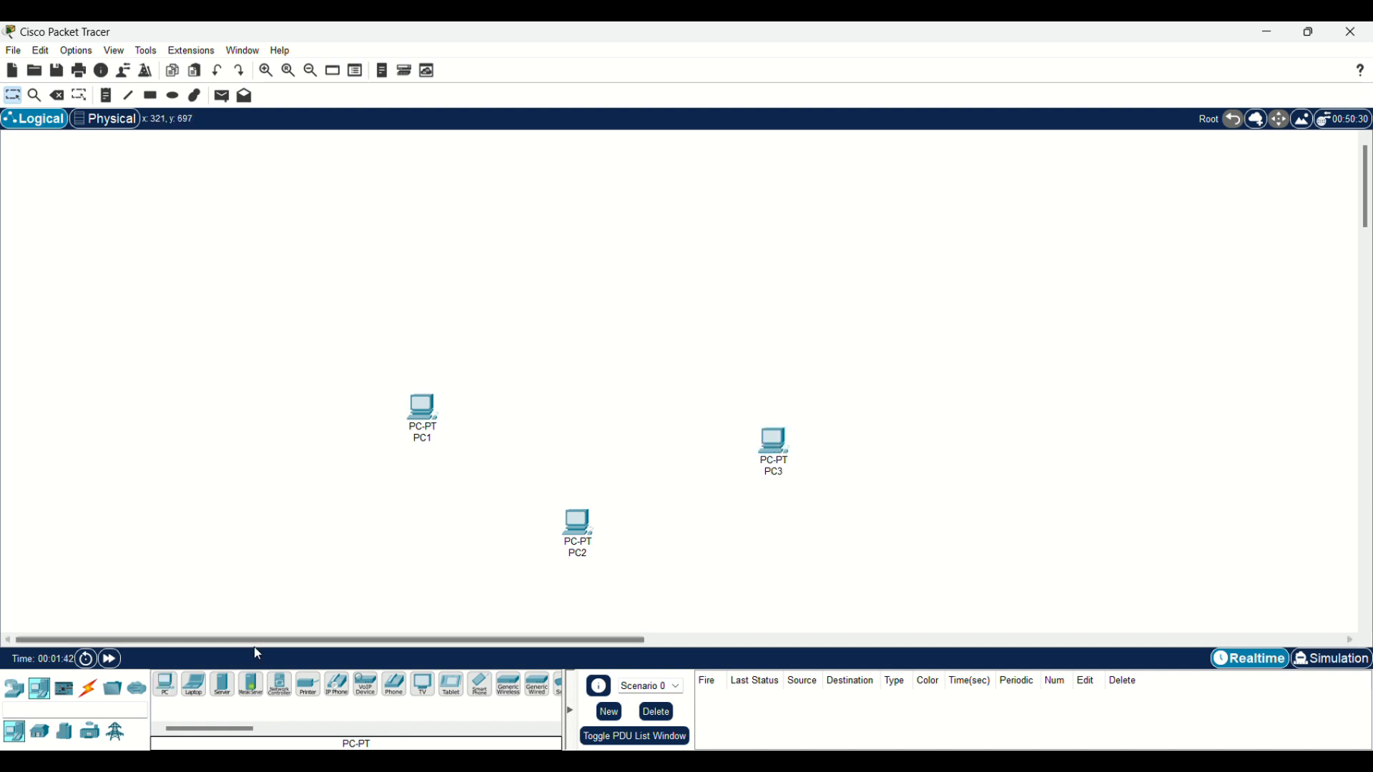
Add a 2960 switch to the workspace above the three PCs
left_click(113, 689)
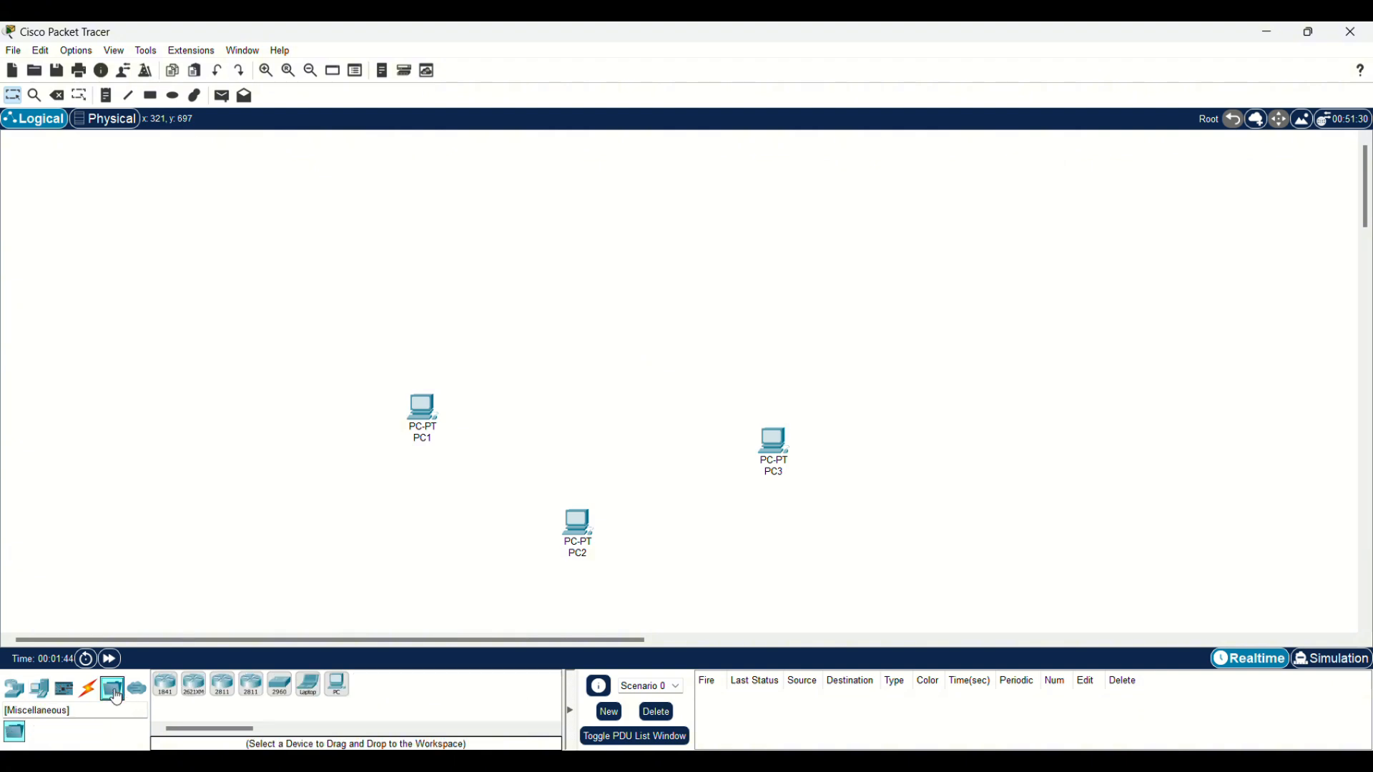
left_click(280, 685)
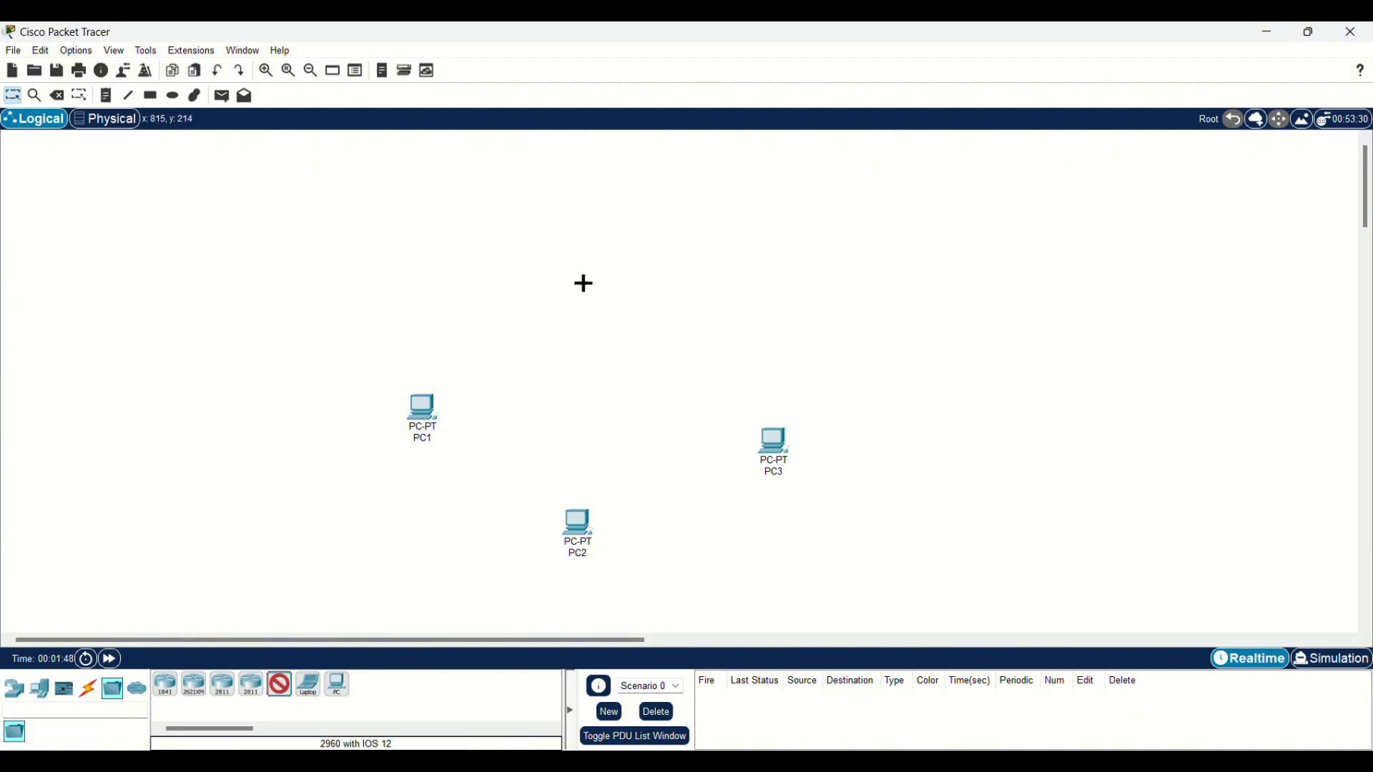
left_click(591, 233)
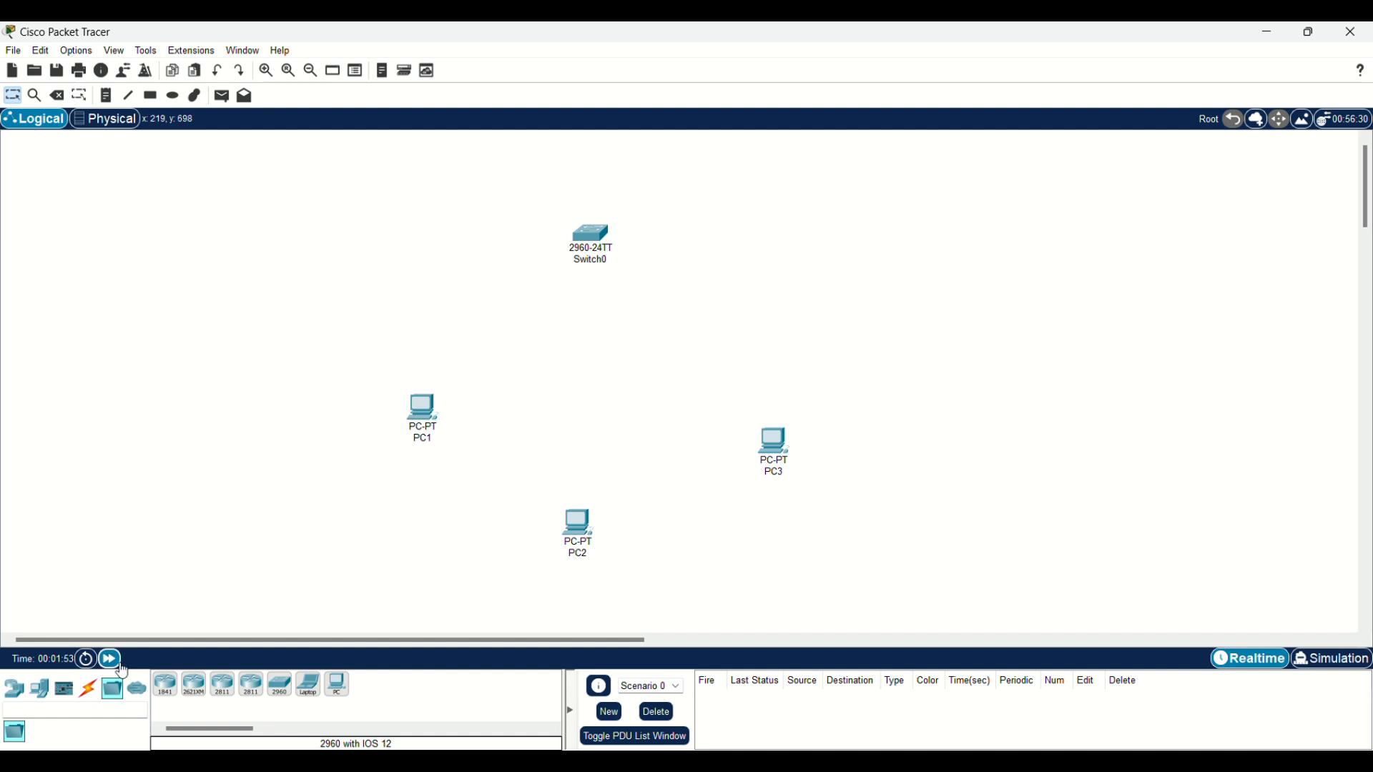
Connect the switch's FastEthernet0/1 port to PC1's FastEthernet0 port with a copper straight-through cable
left_click(89, 689)
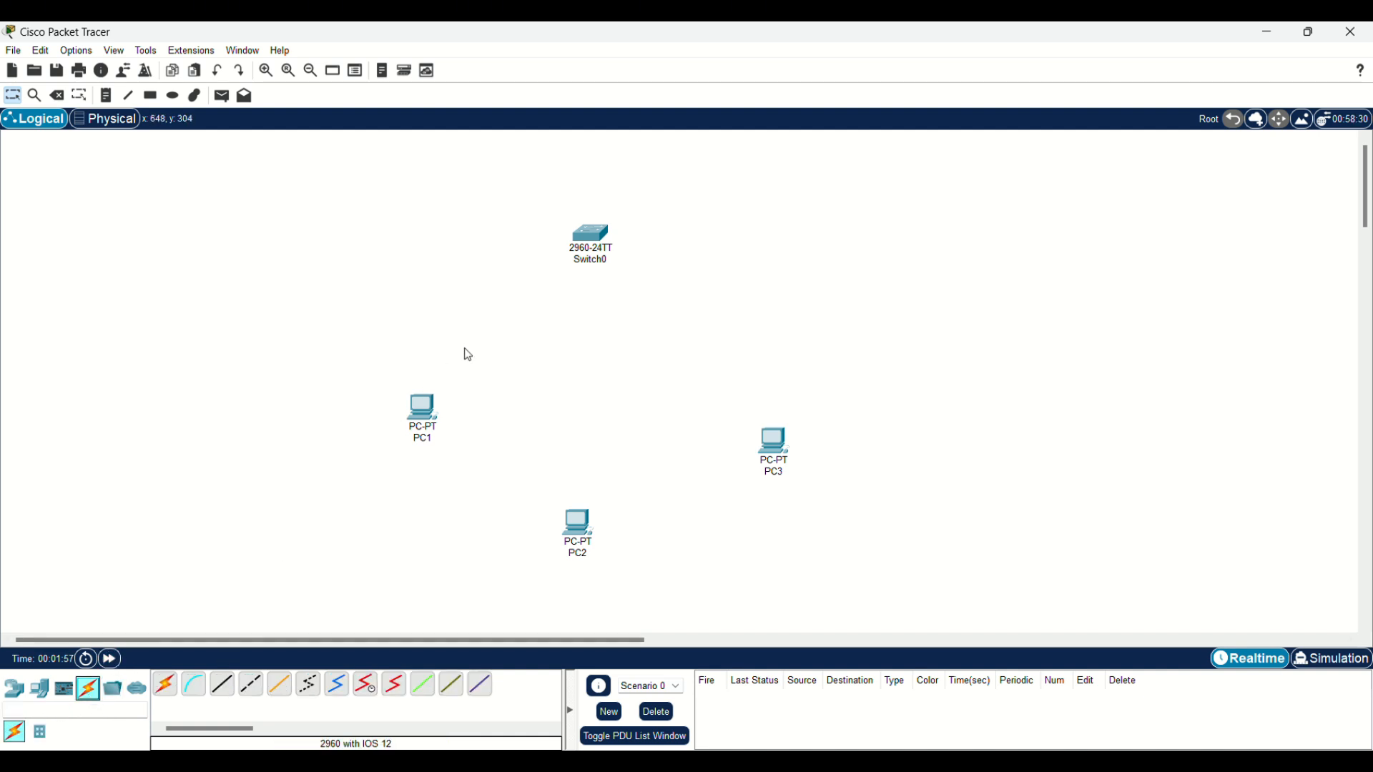
left_click(223, 685)
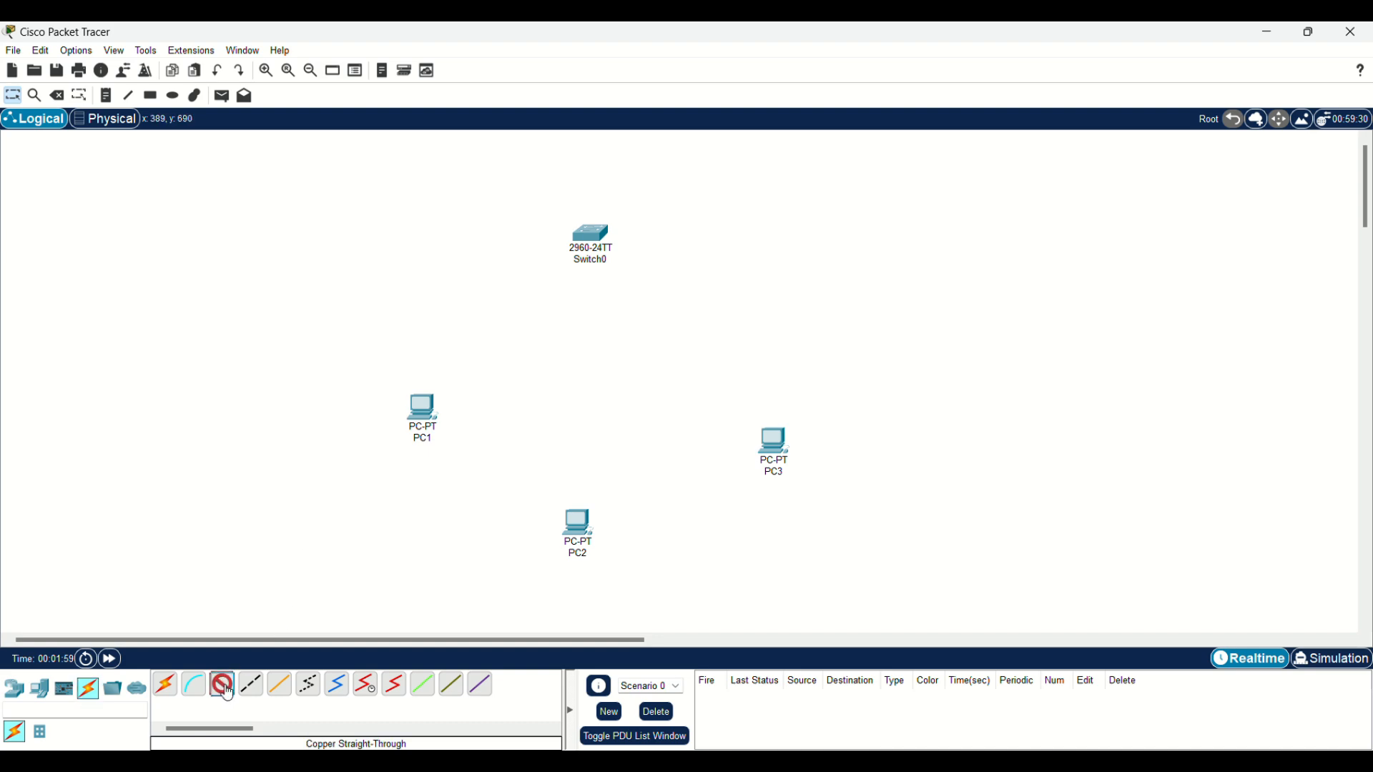
left_click(591, 240)
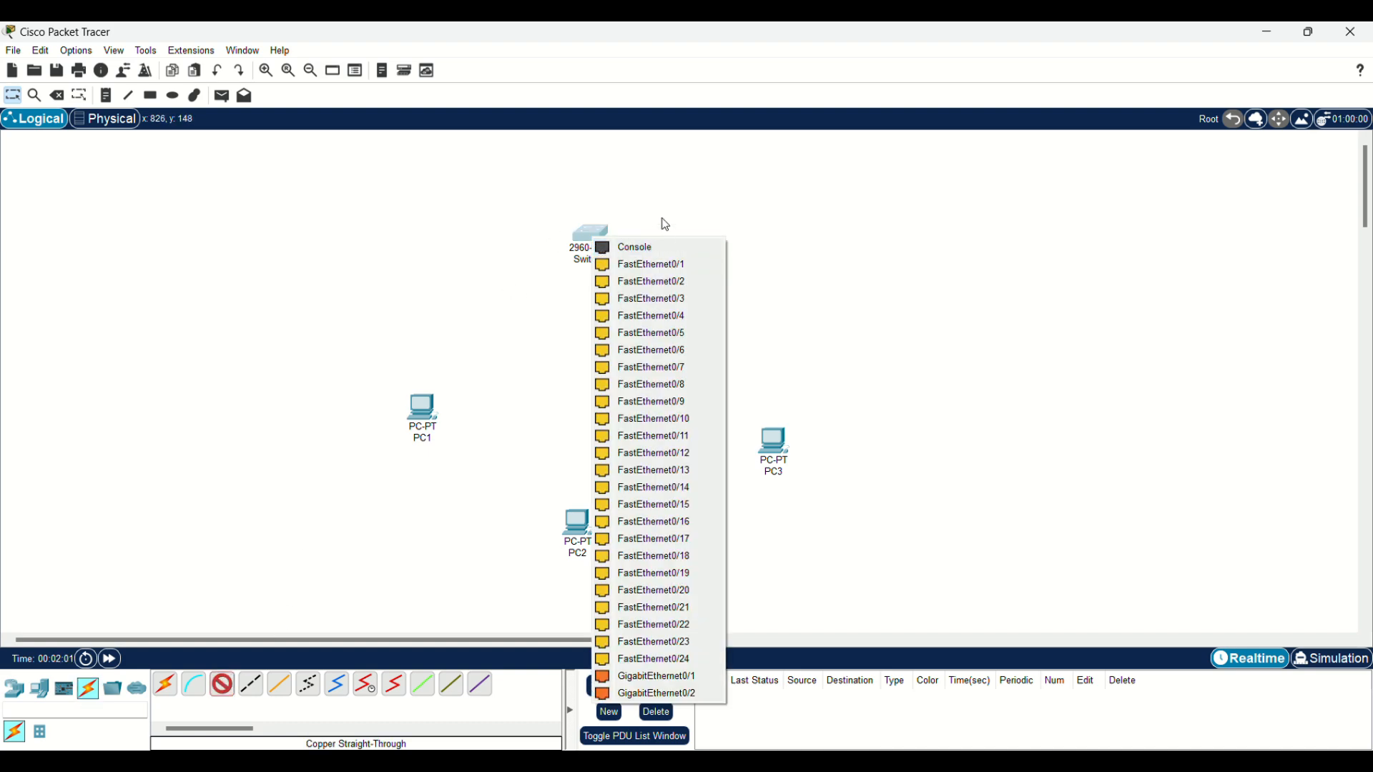
left_click(656, 263)
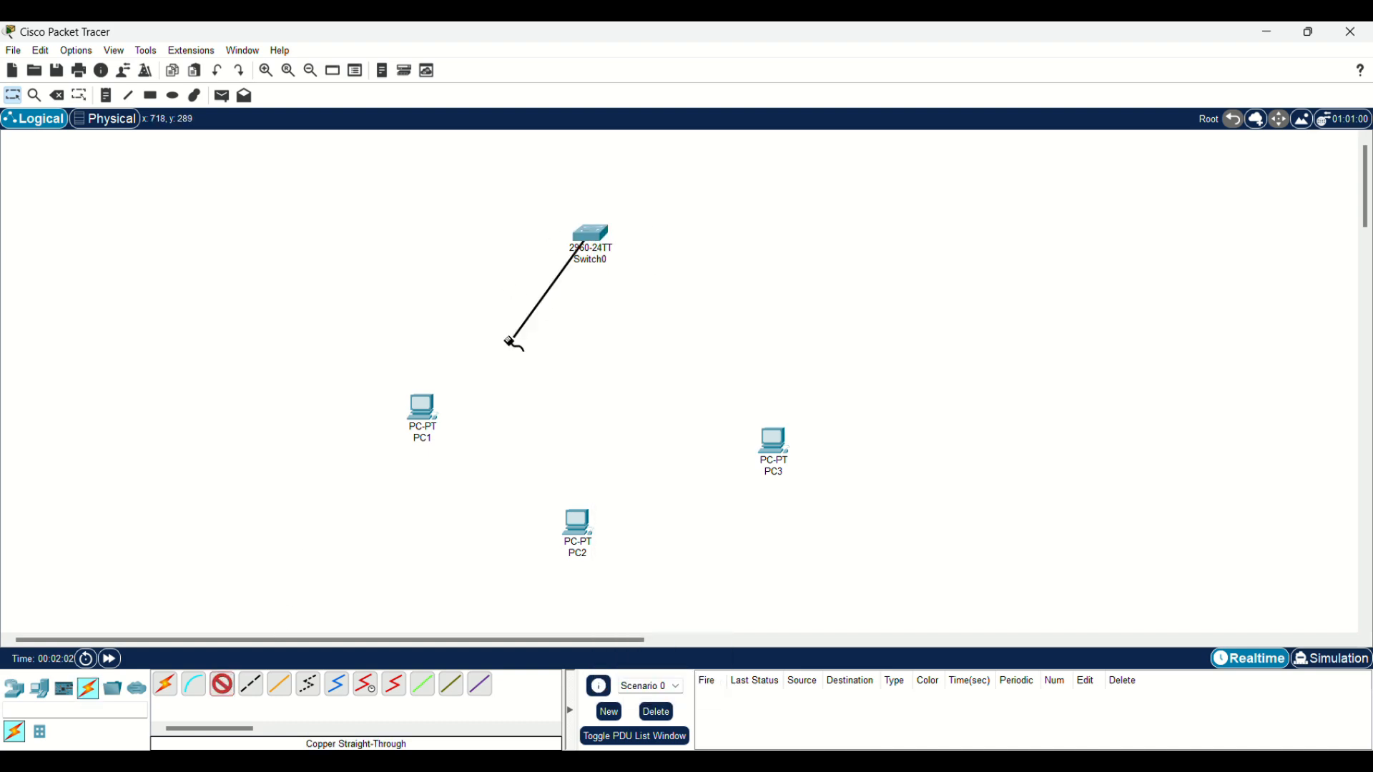
left_click(425, 407)
left_click(467, 474)
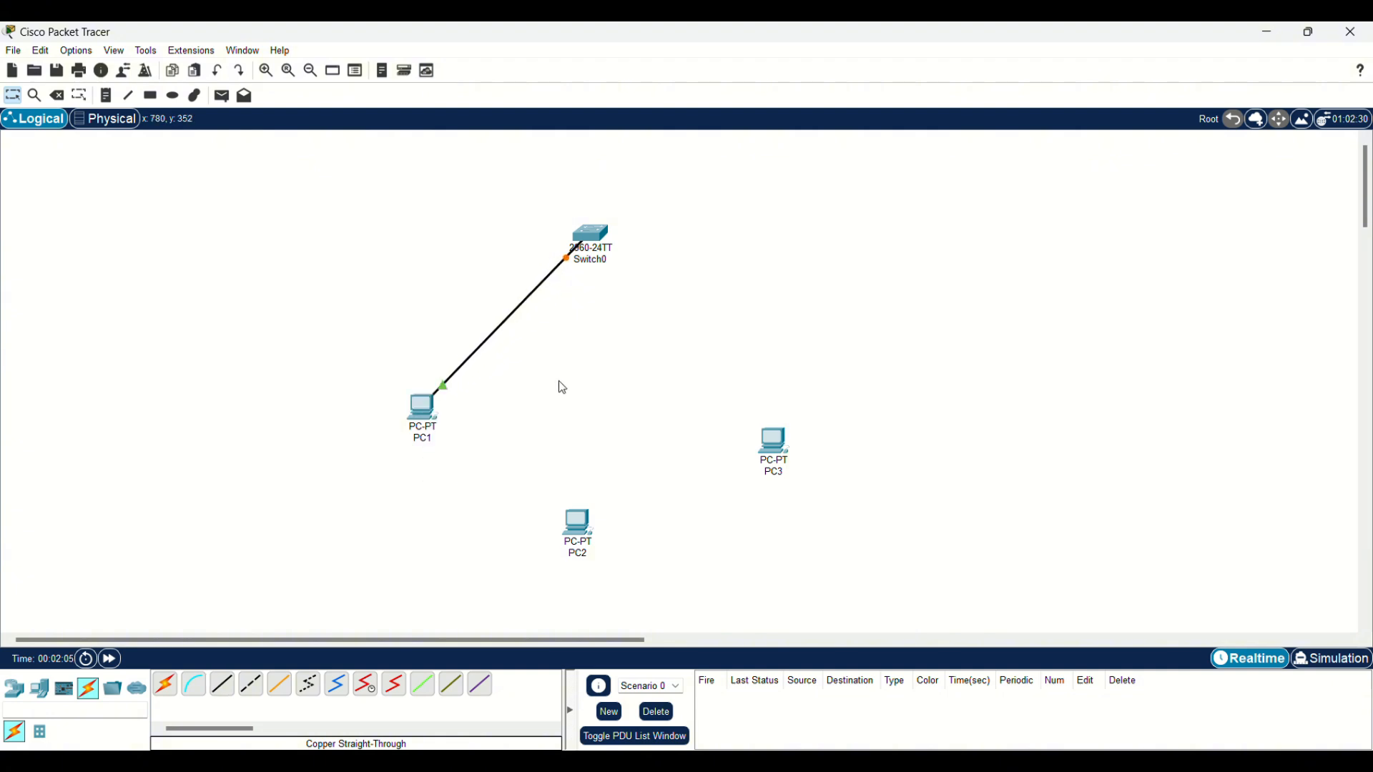
Connect the switch's FastEthernet0/2 port to PC2's FastEthernet0 port with a copper straight-through cable
left_click(222, 684)
left_click(595, 233)
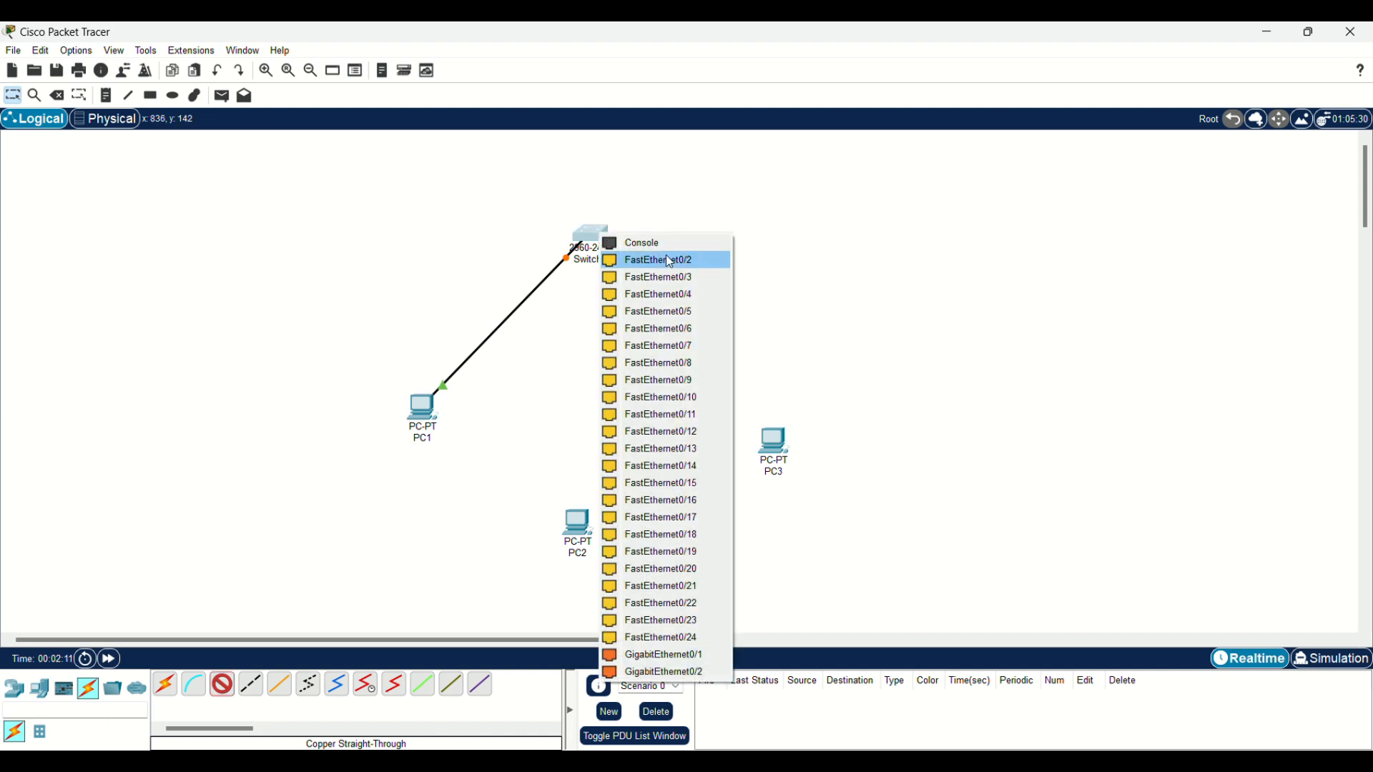
left_click(670, 262)
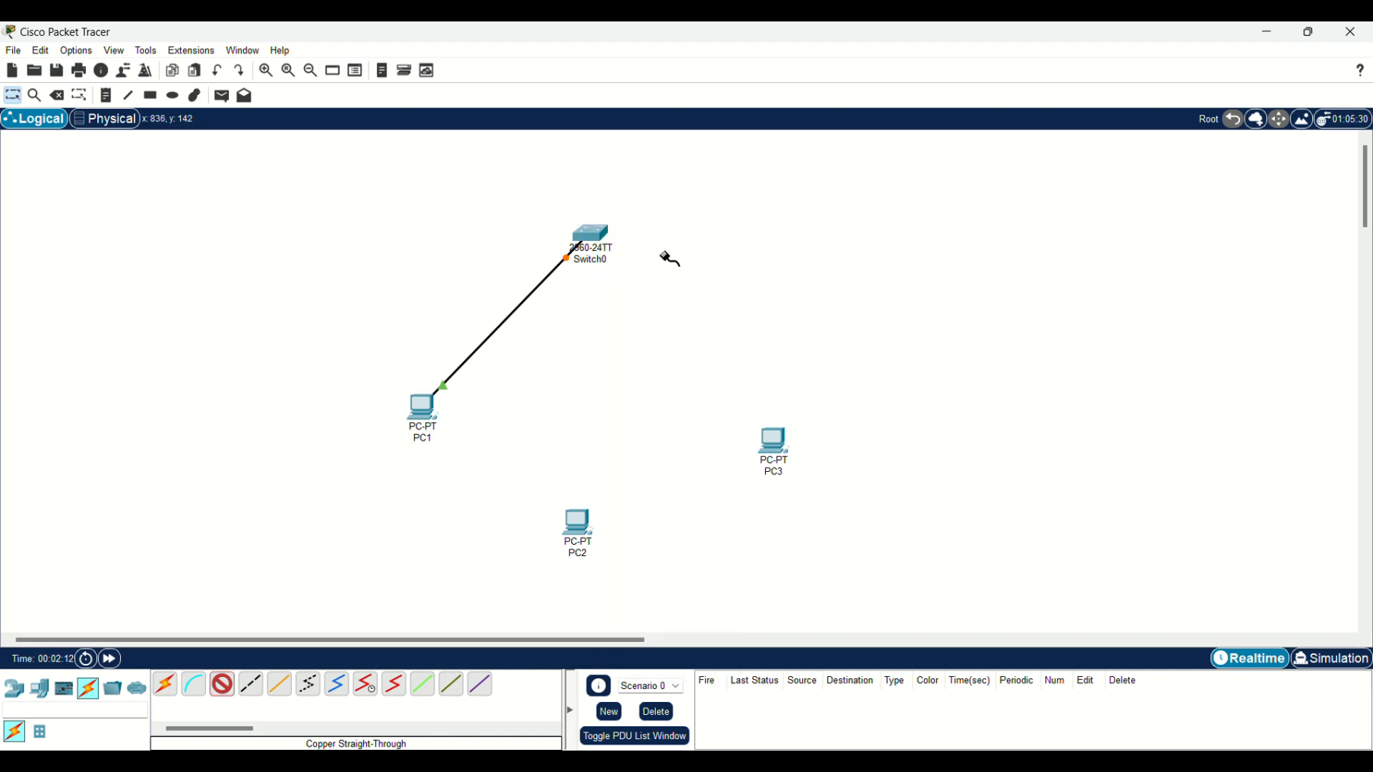
left_click(578, 522)
left_click(602, 587)
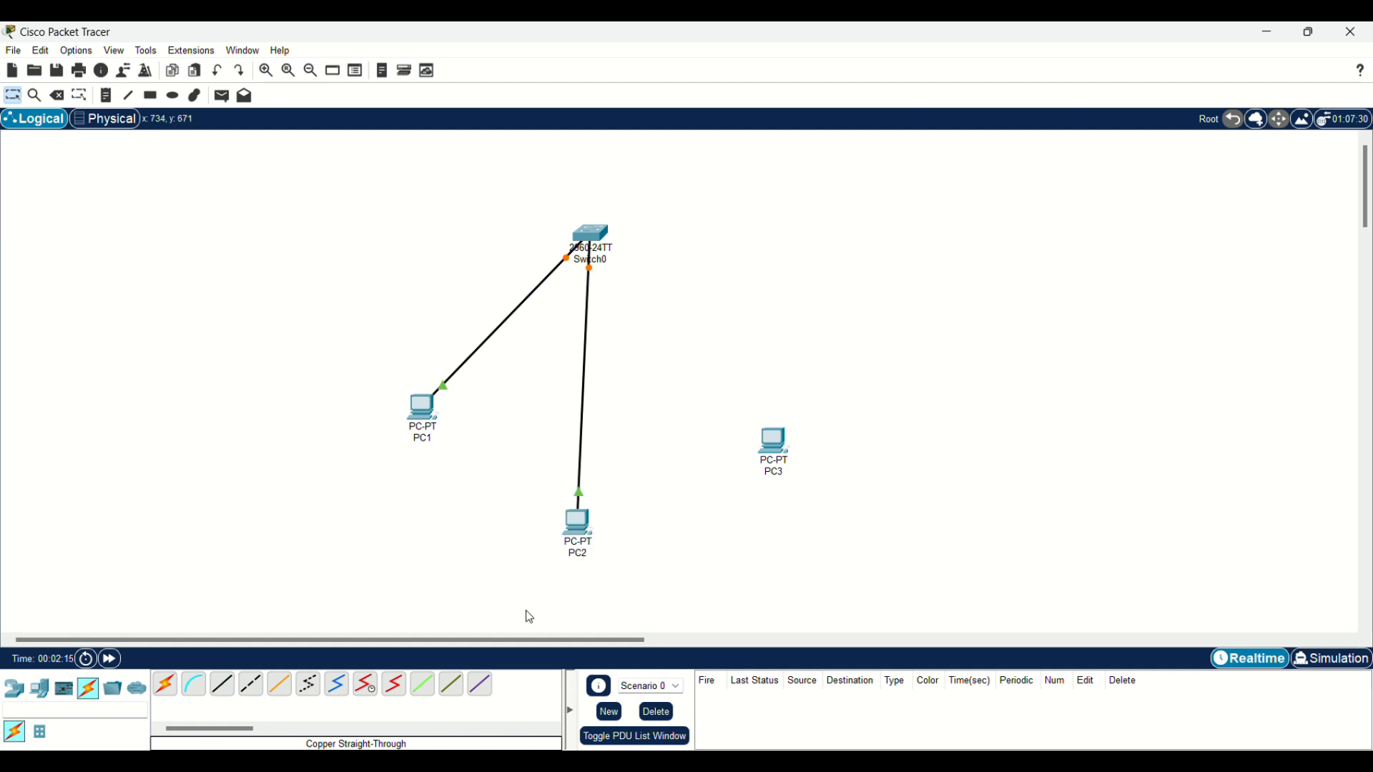
Connect the switch's FastEthernet0/3 port to PC3's FastEthernet0 port with a copper straight-through cable
left_click(228, 688)
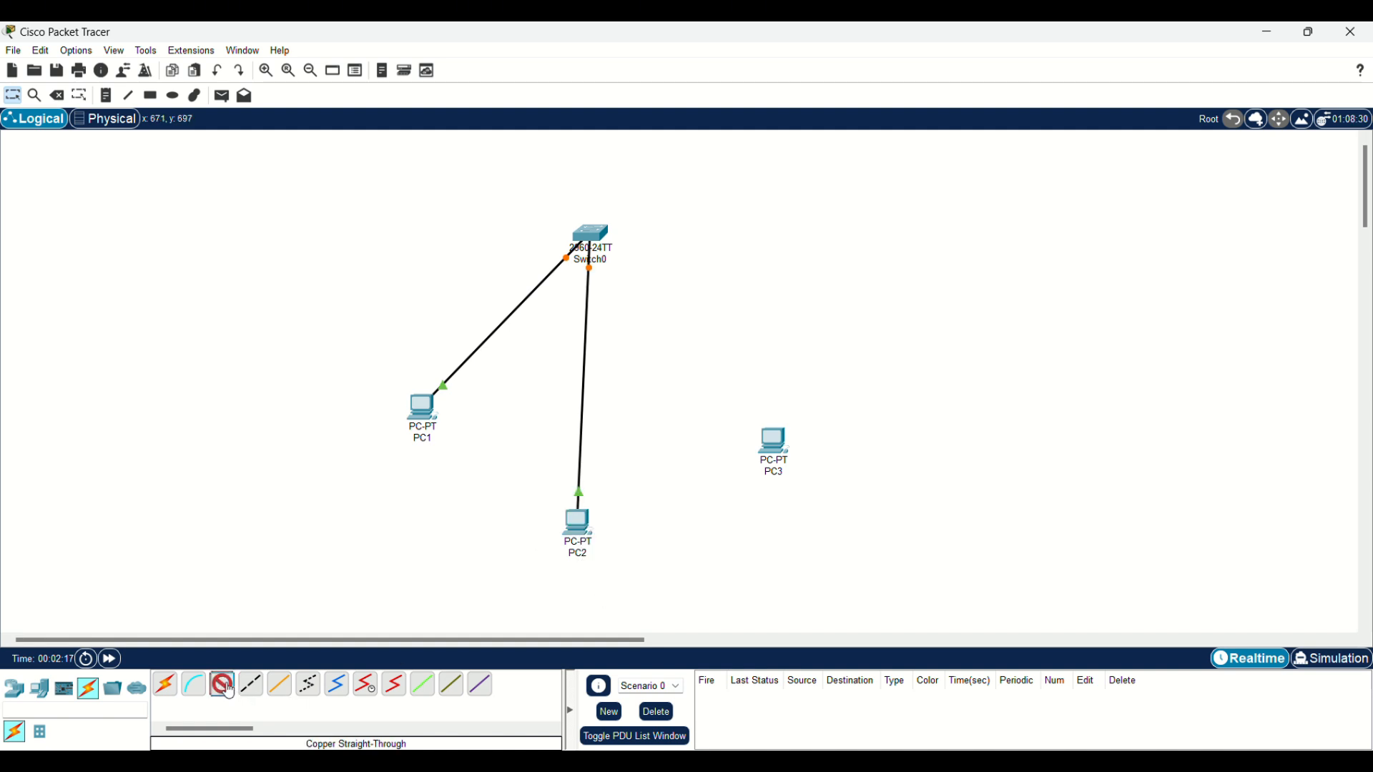
left_click(598, 234)
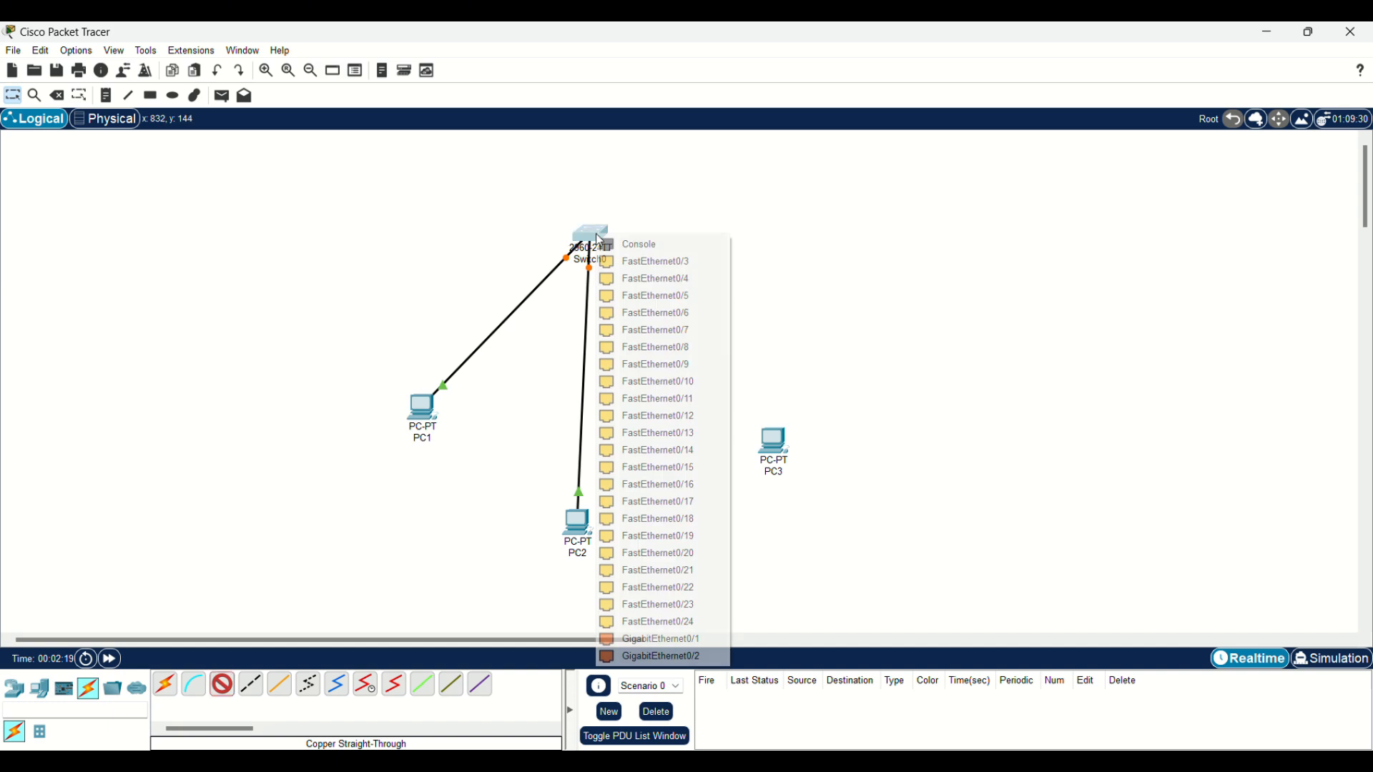
left_click(670, 268)
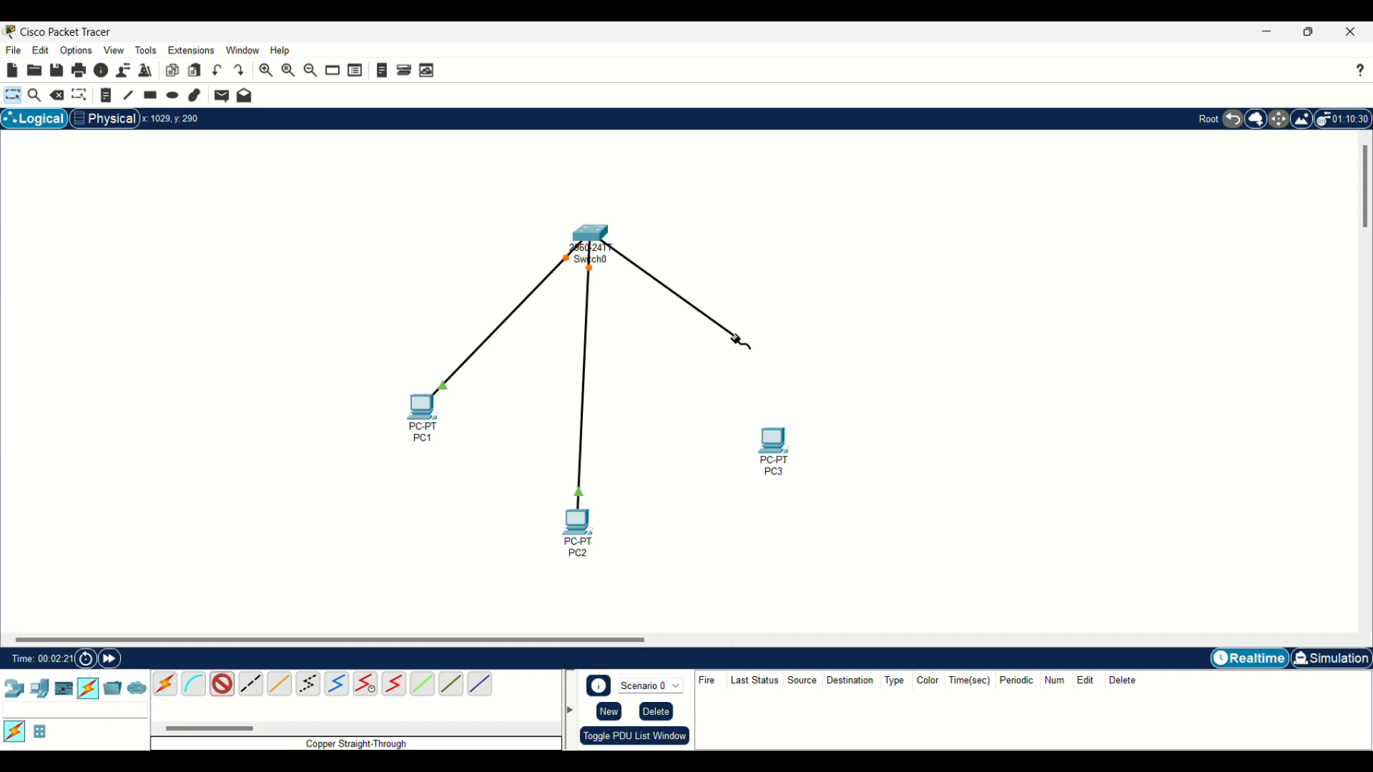
left_click(772, 455)
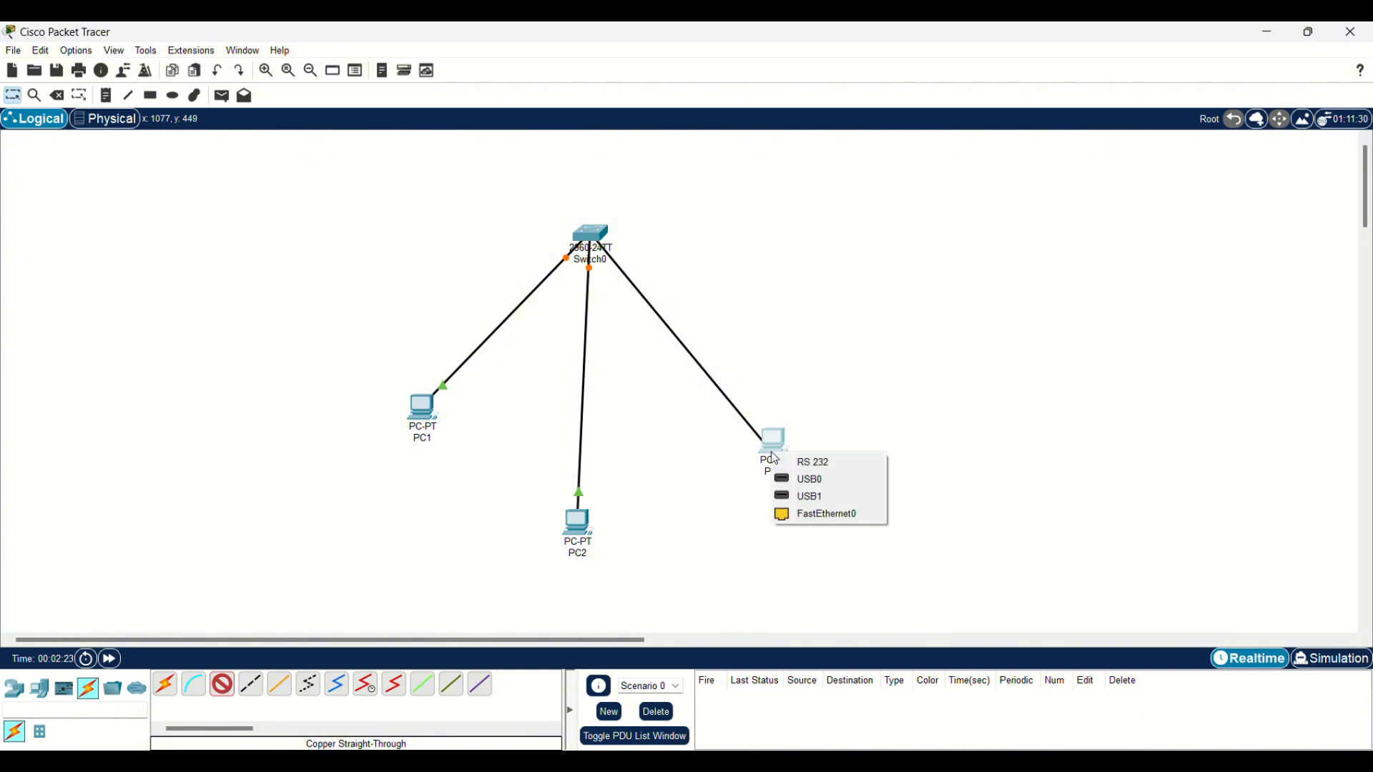
left_click(822, 512)
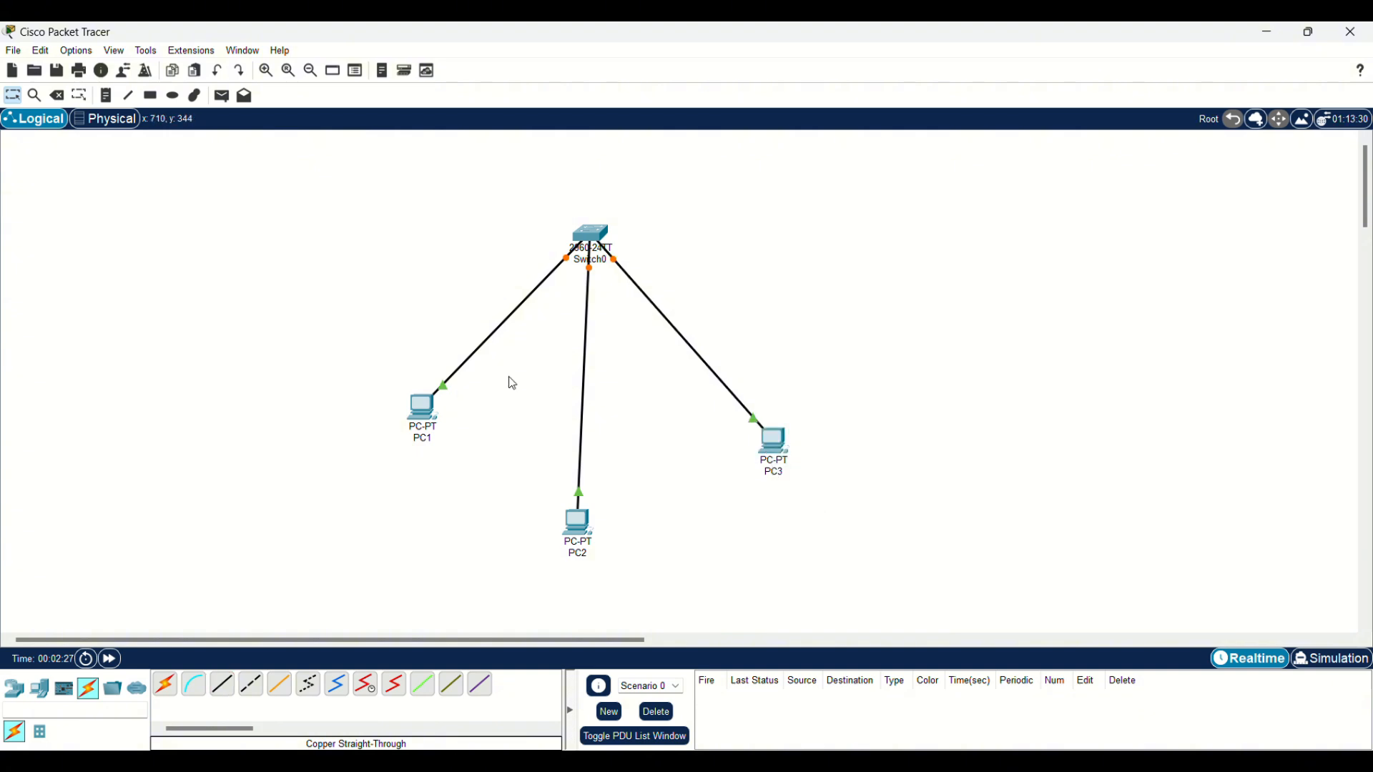
Check PC1's ARP table by running arp -a in its Command Prompt, and close the prompt
left_click(422, 420)
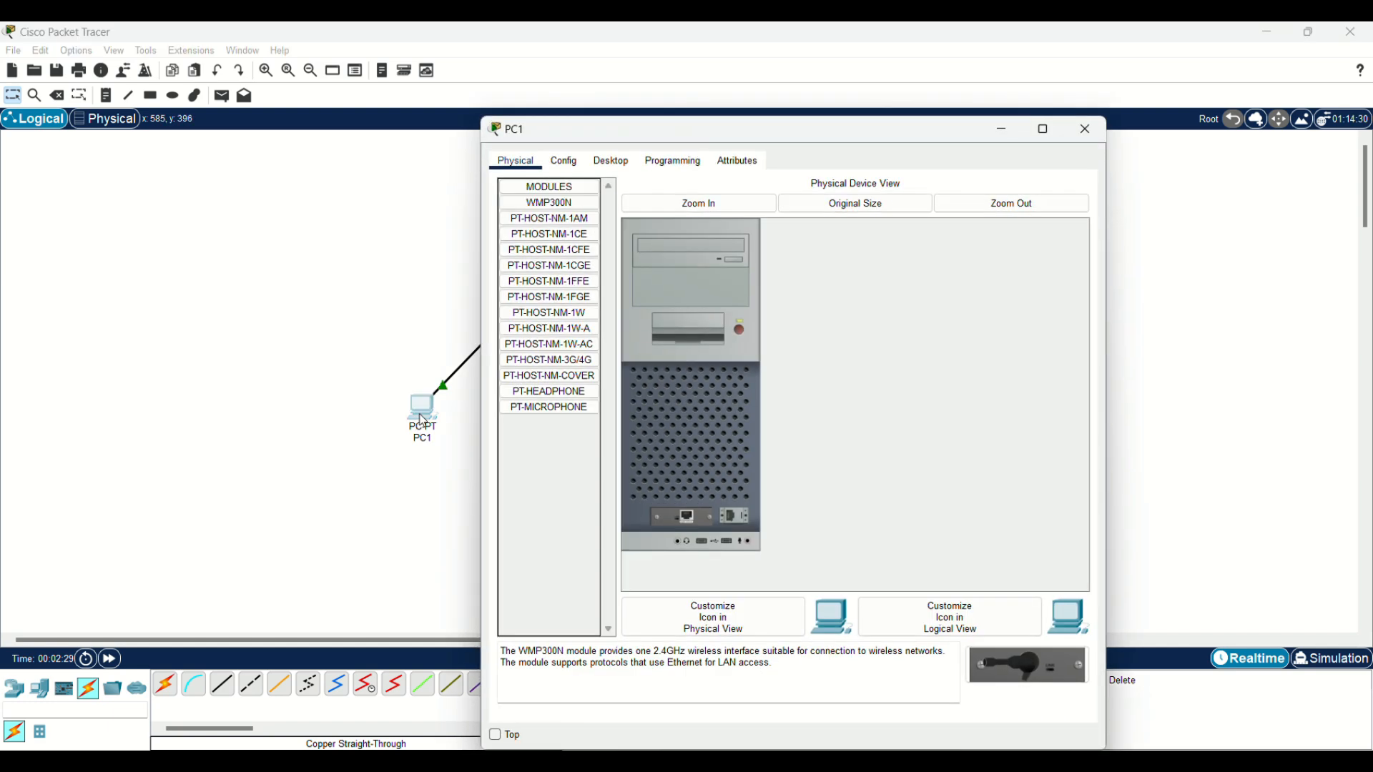
left_click(611, 161)
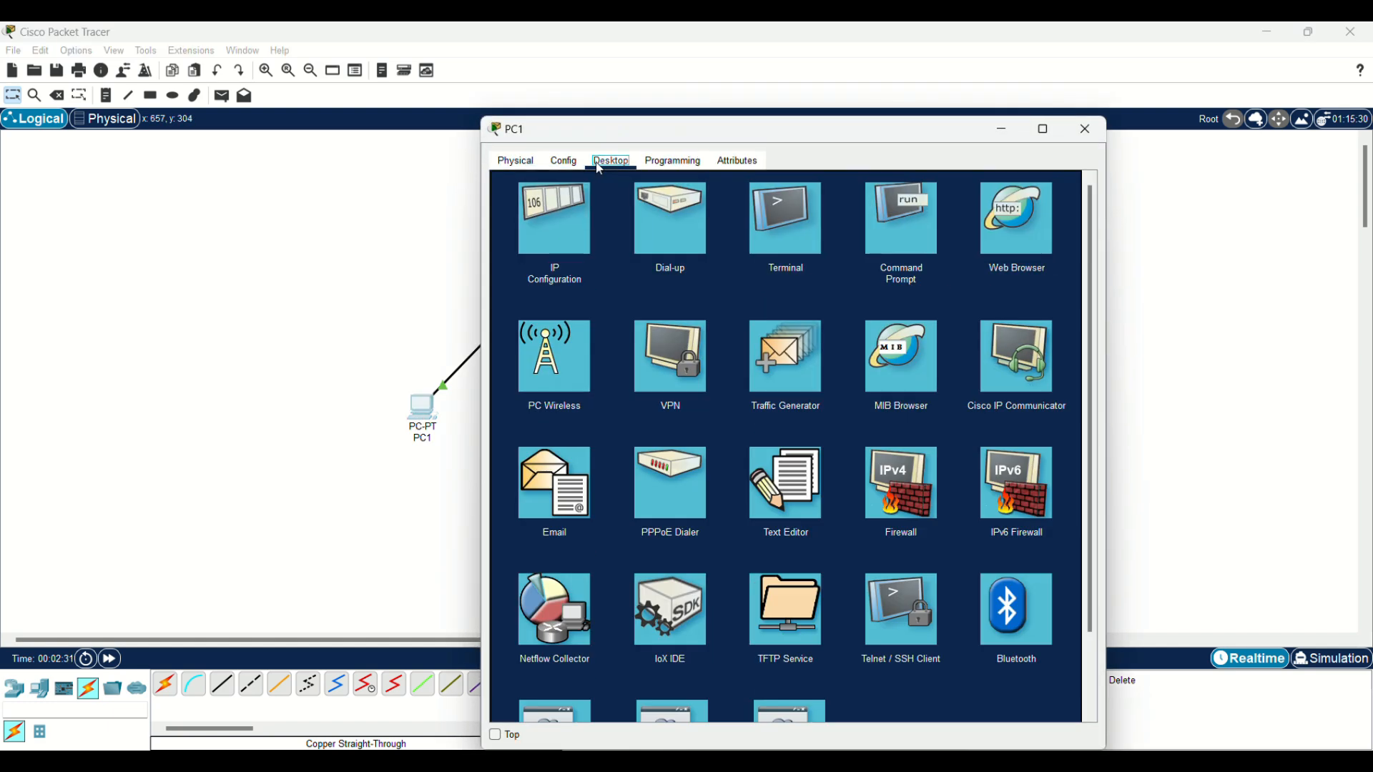
left_click(903, 211)
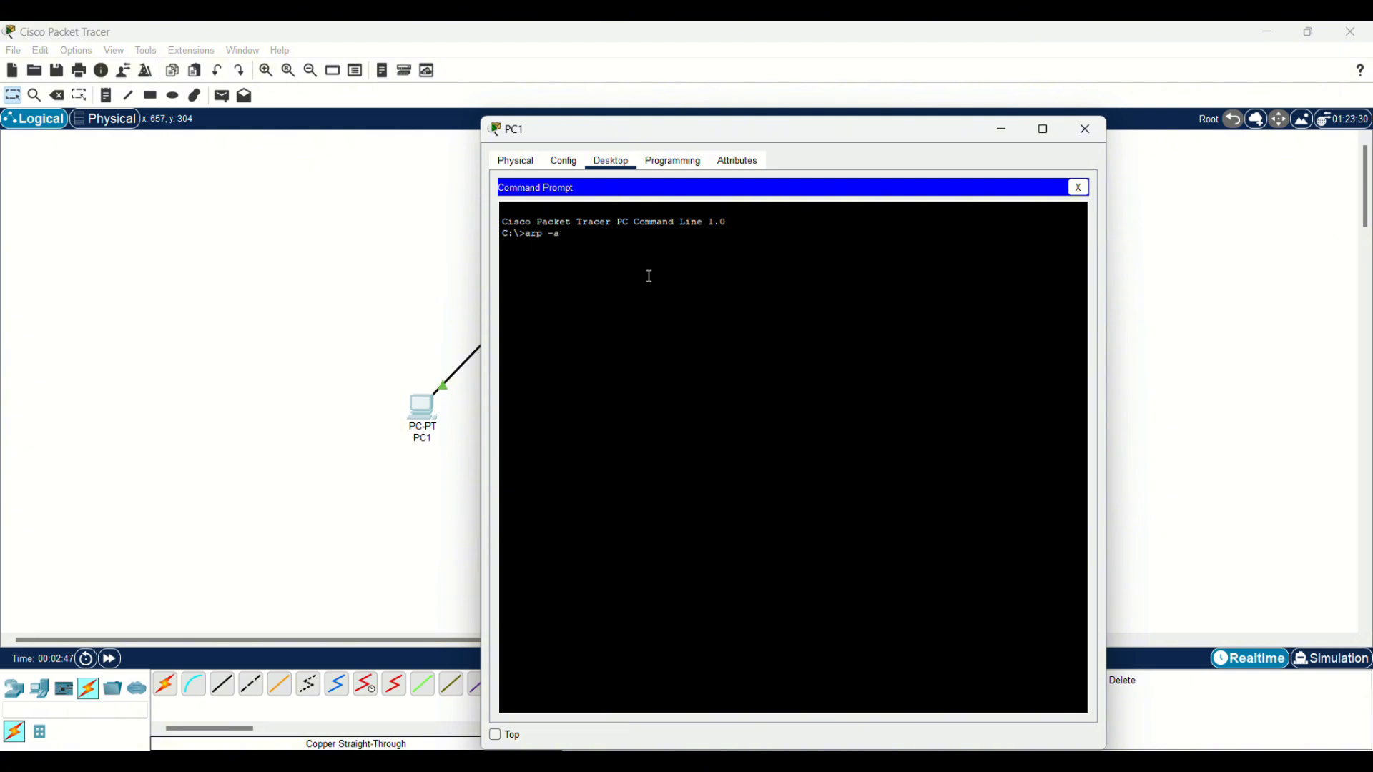
key("Return")
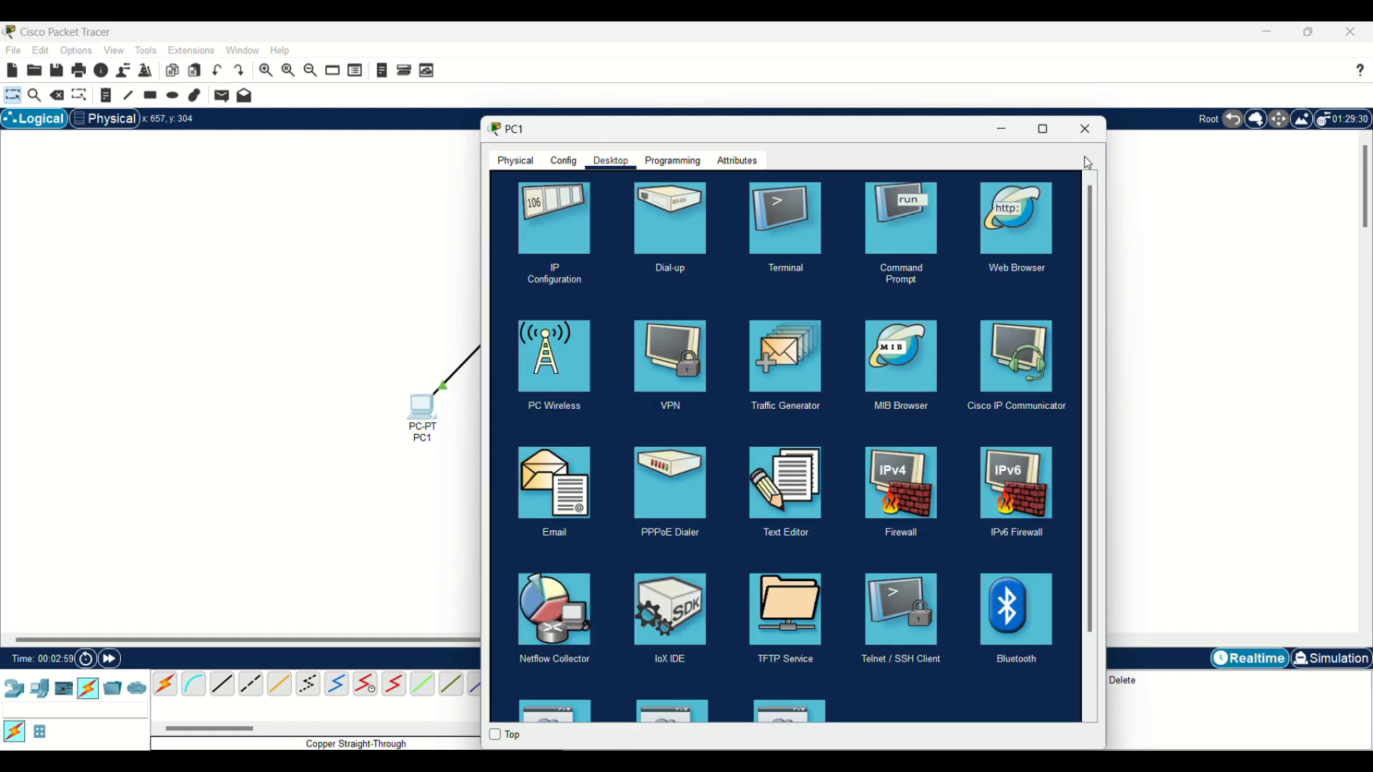
left_click(1079, 187)
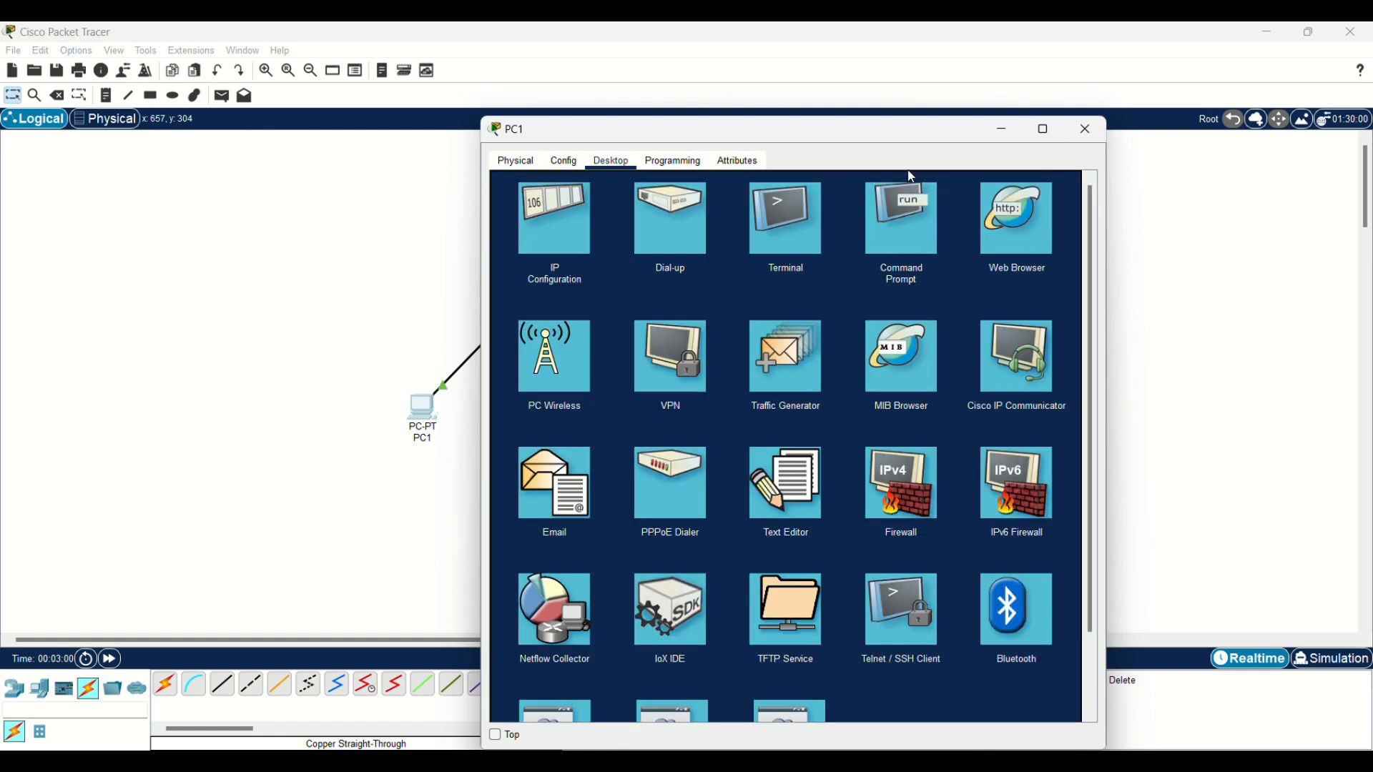
Give PC1 the static IPv4 address 192.168.1.1 with subnet mask 255.255.255.0 and close its window
left_click(570, 232)
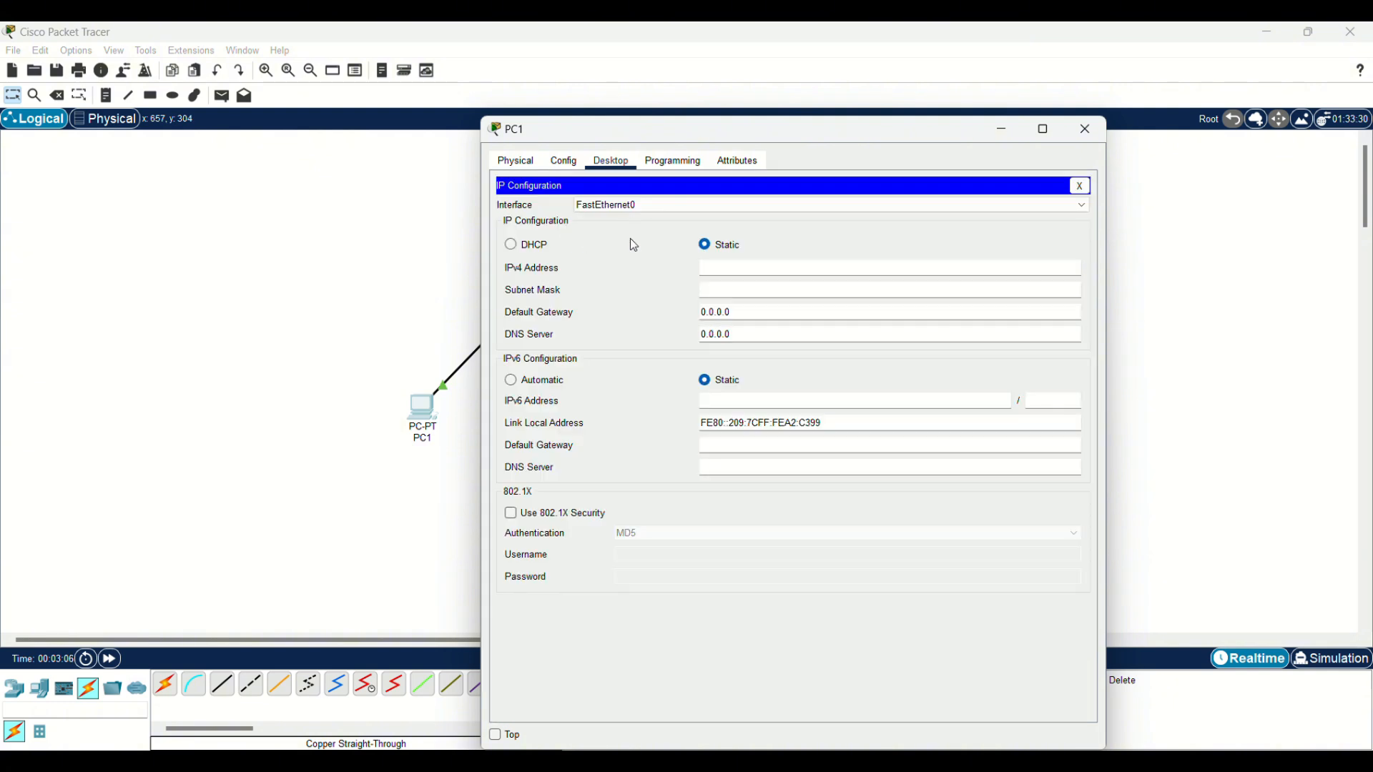
left_click(708, 268)
type("192.168.1.1")
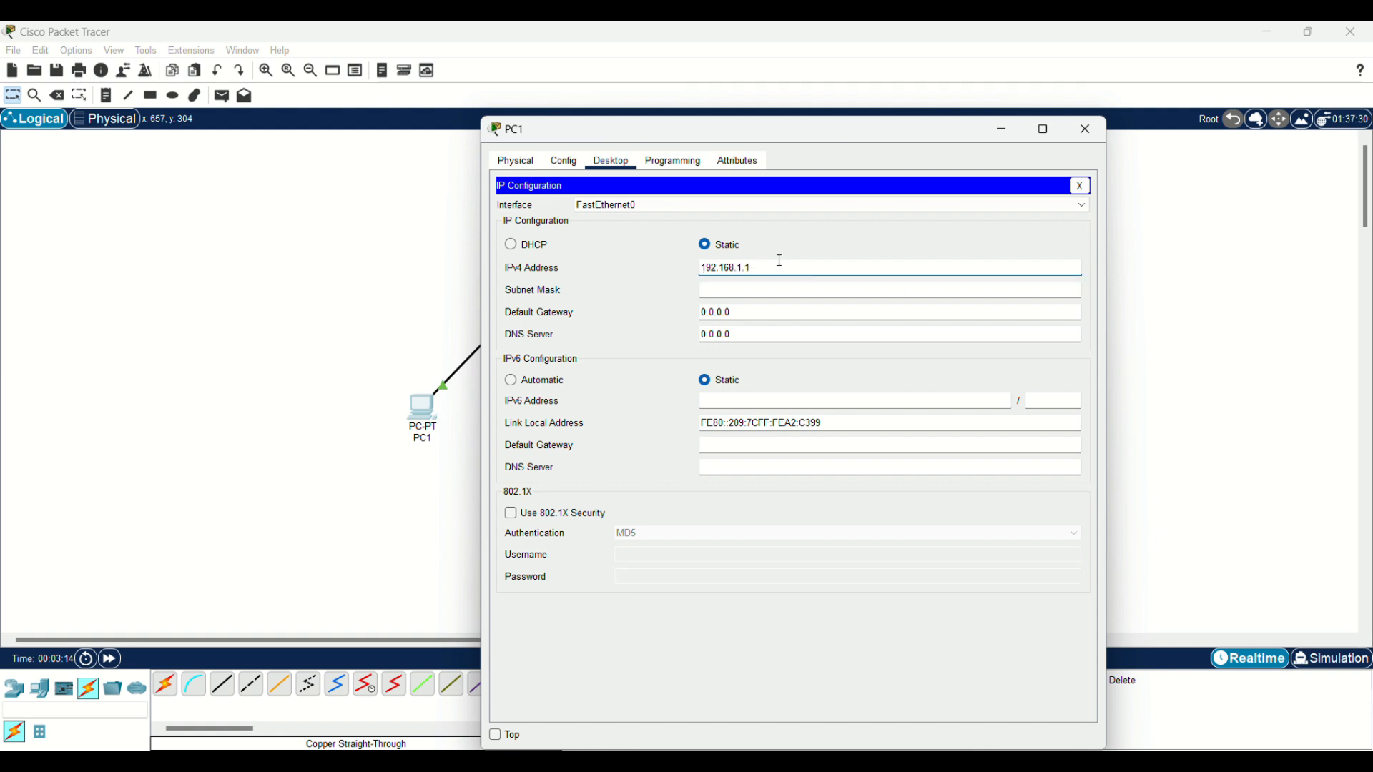
left_click(751, 289)
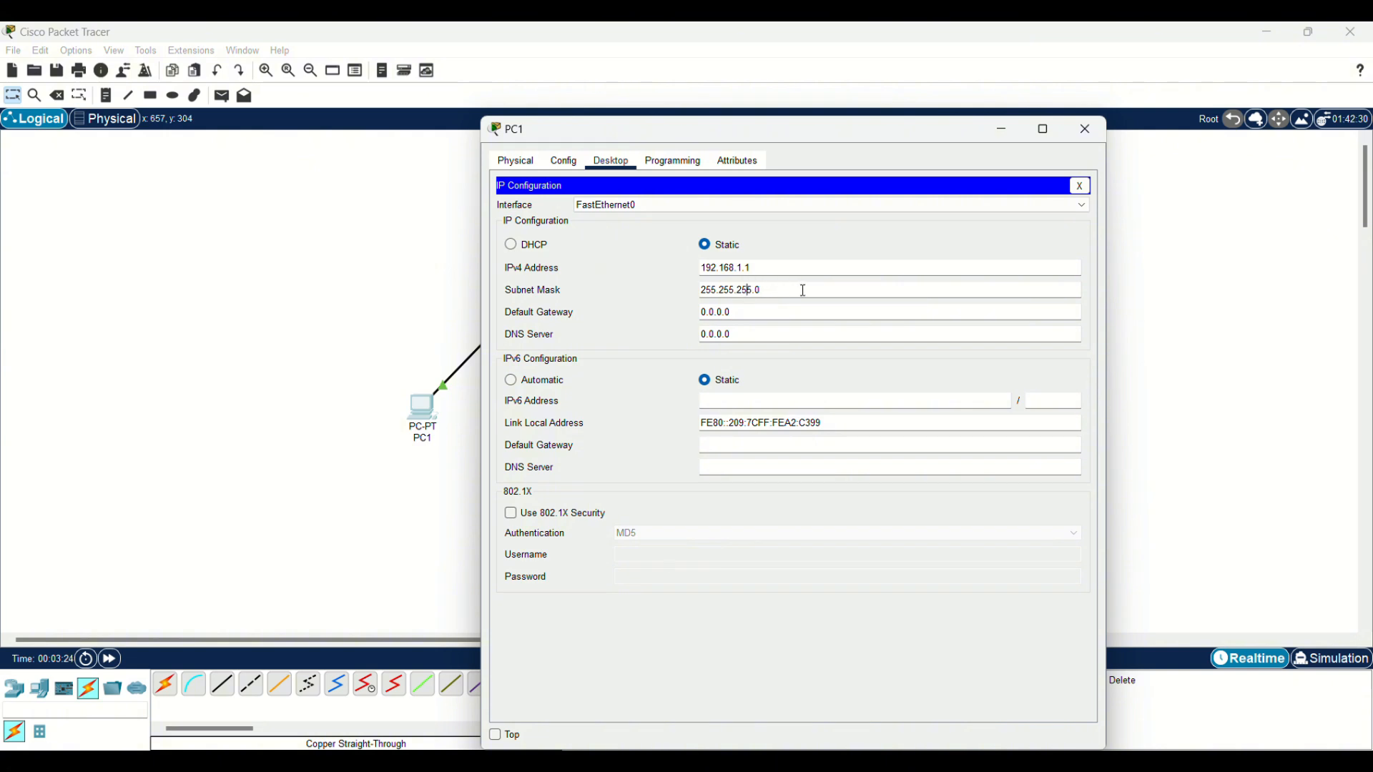
left_click(1085, 145)
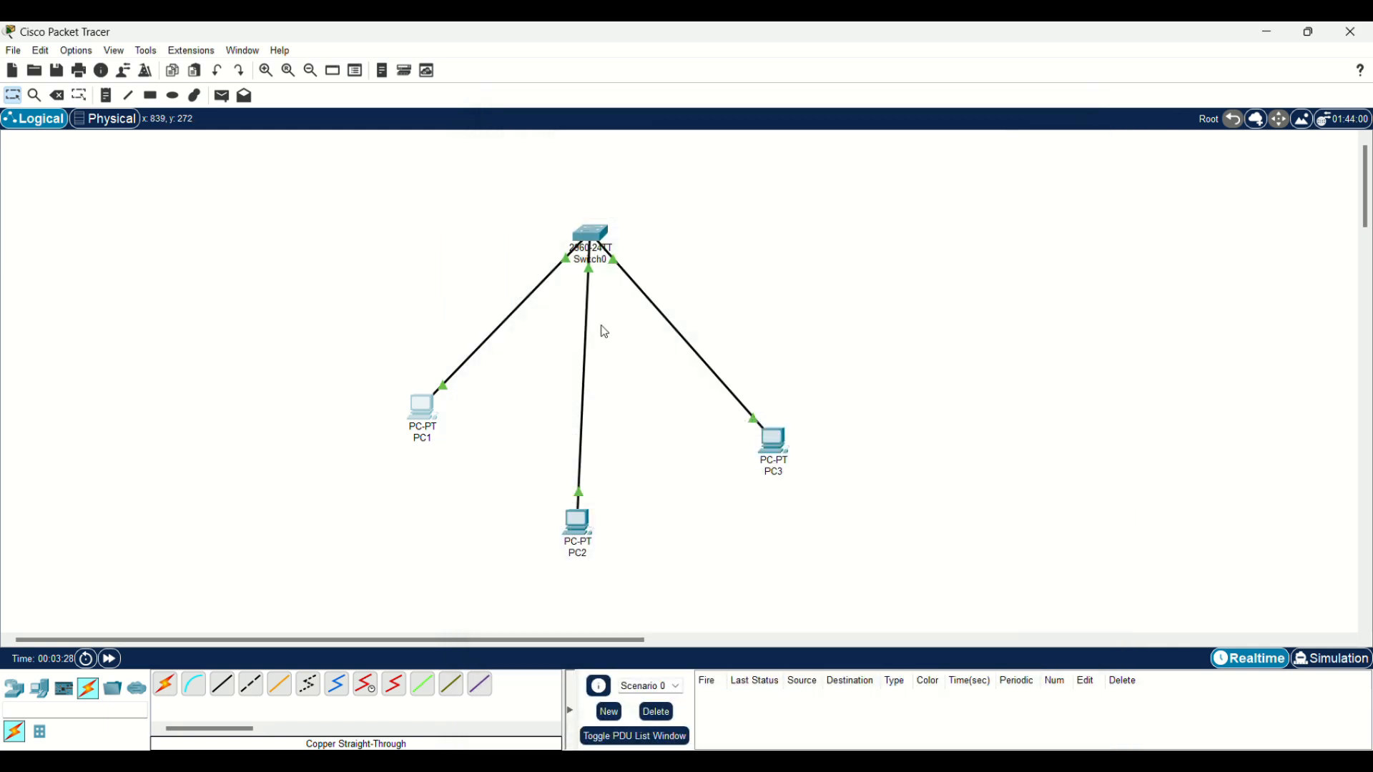
Give PC2 the static IPv4 address 192.168.1.2 with subnet mask 255.255.255.0 and close its window
left_click(579, 515)
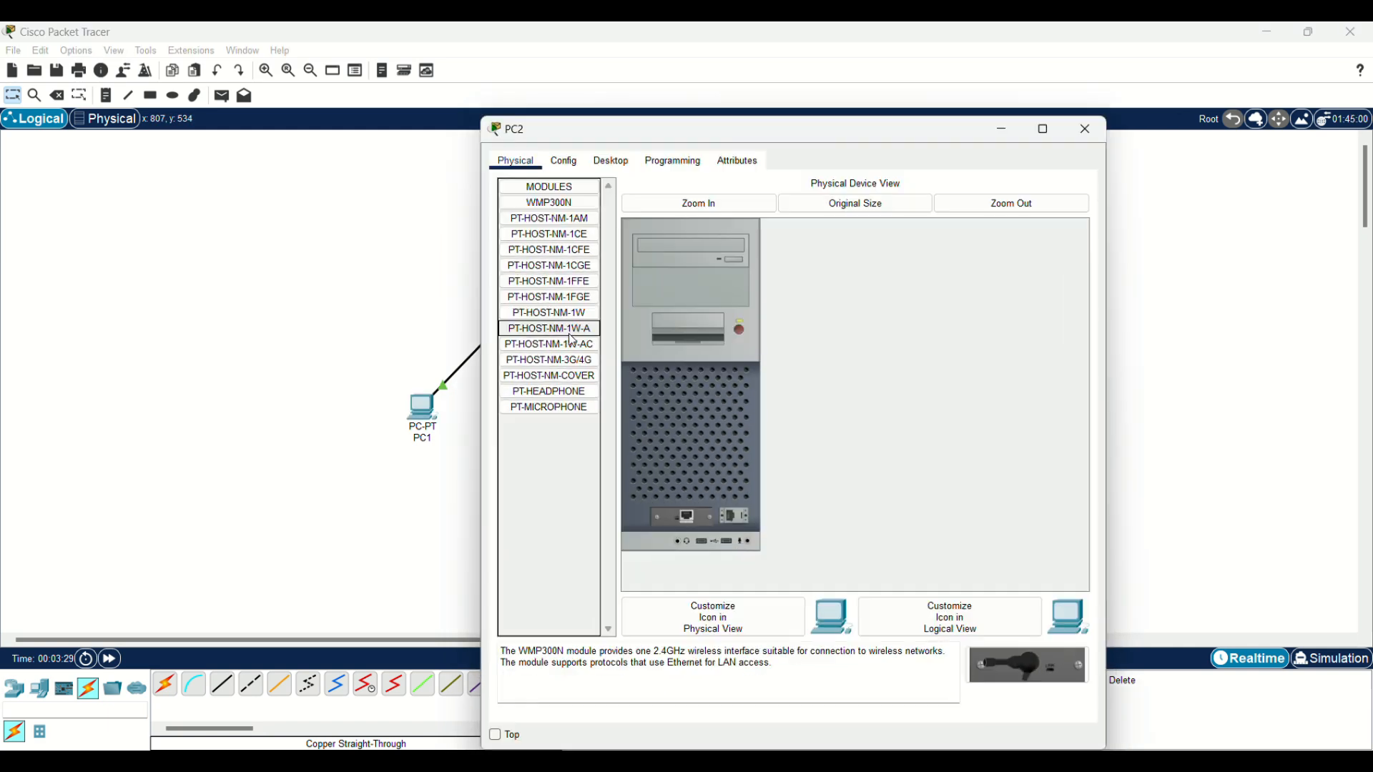
left_click(613, 163)
left_click(548, 233)
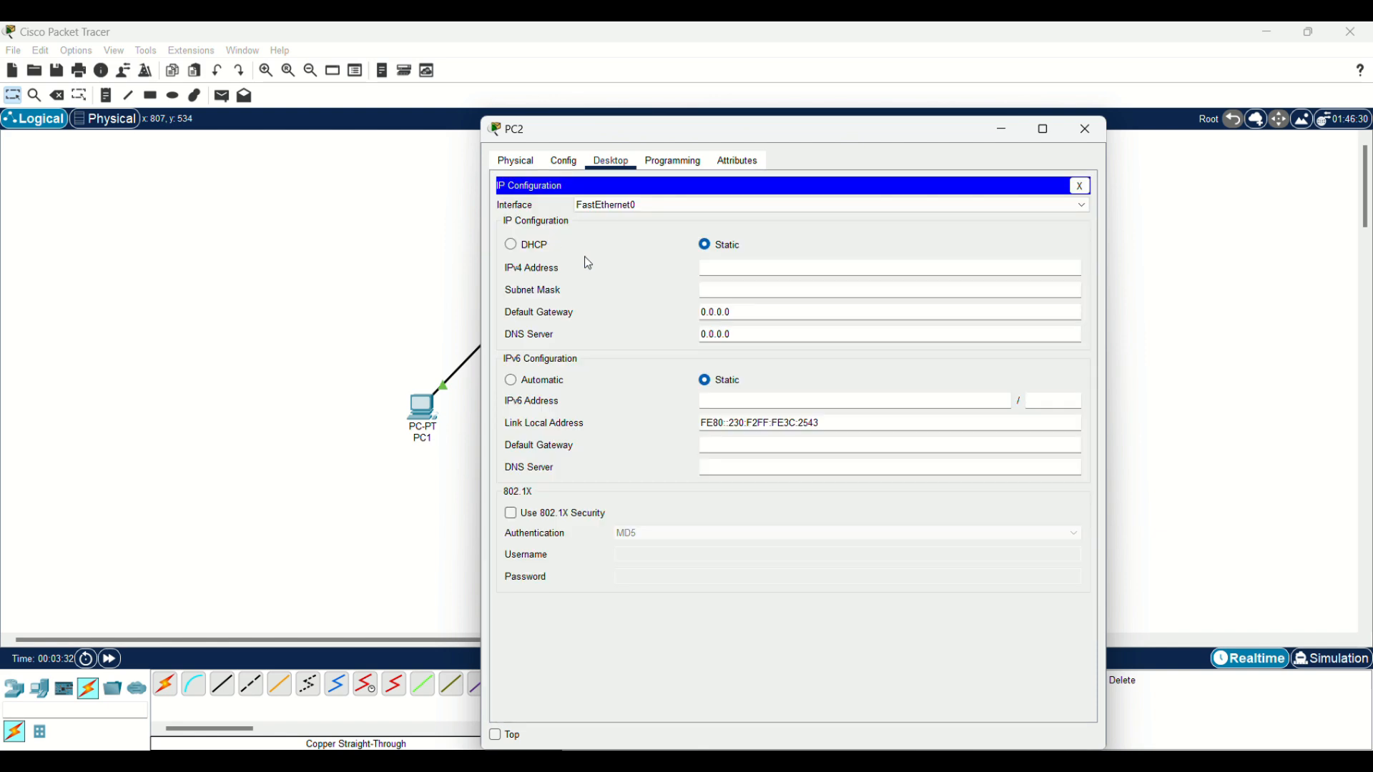
left_click(727, 267)
type("192.168.1.2")
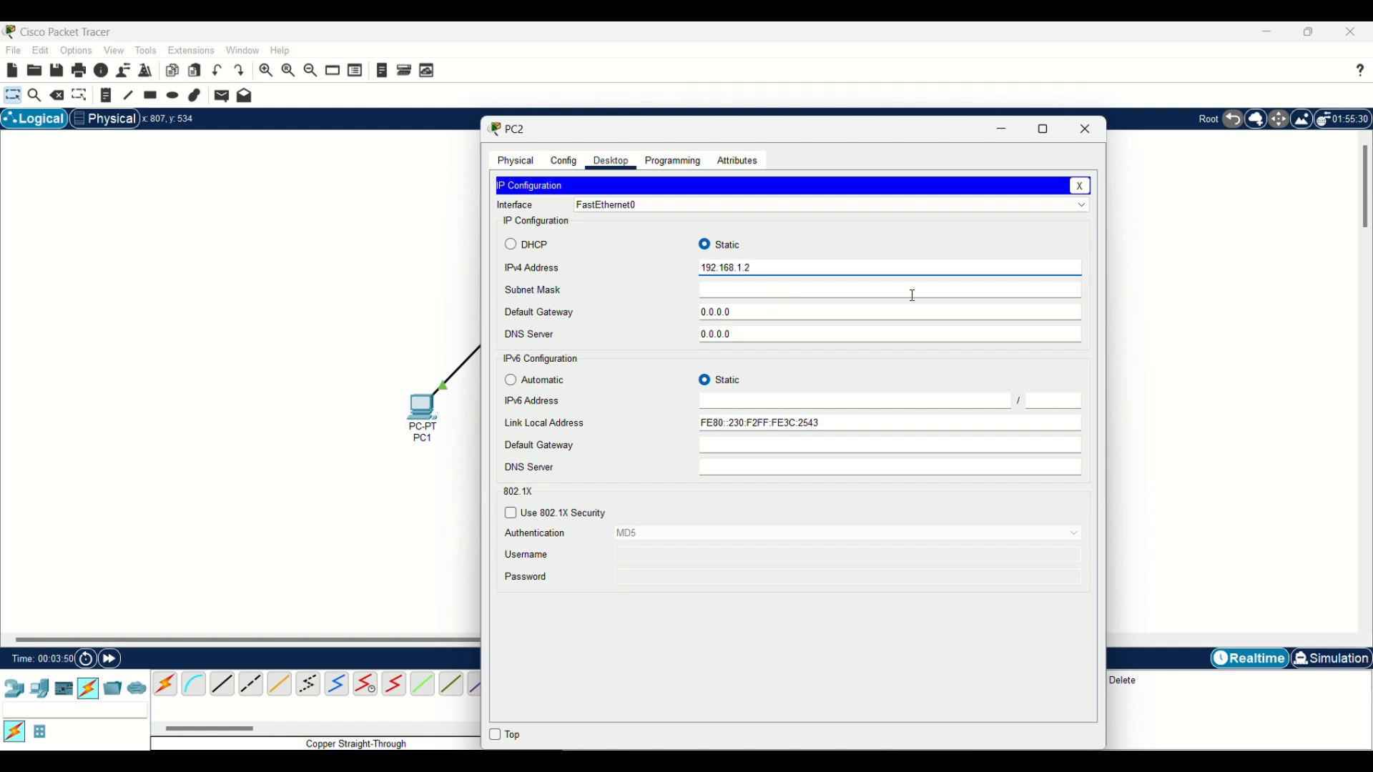
left_click(843, 289)
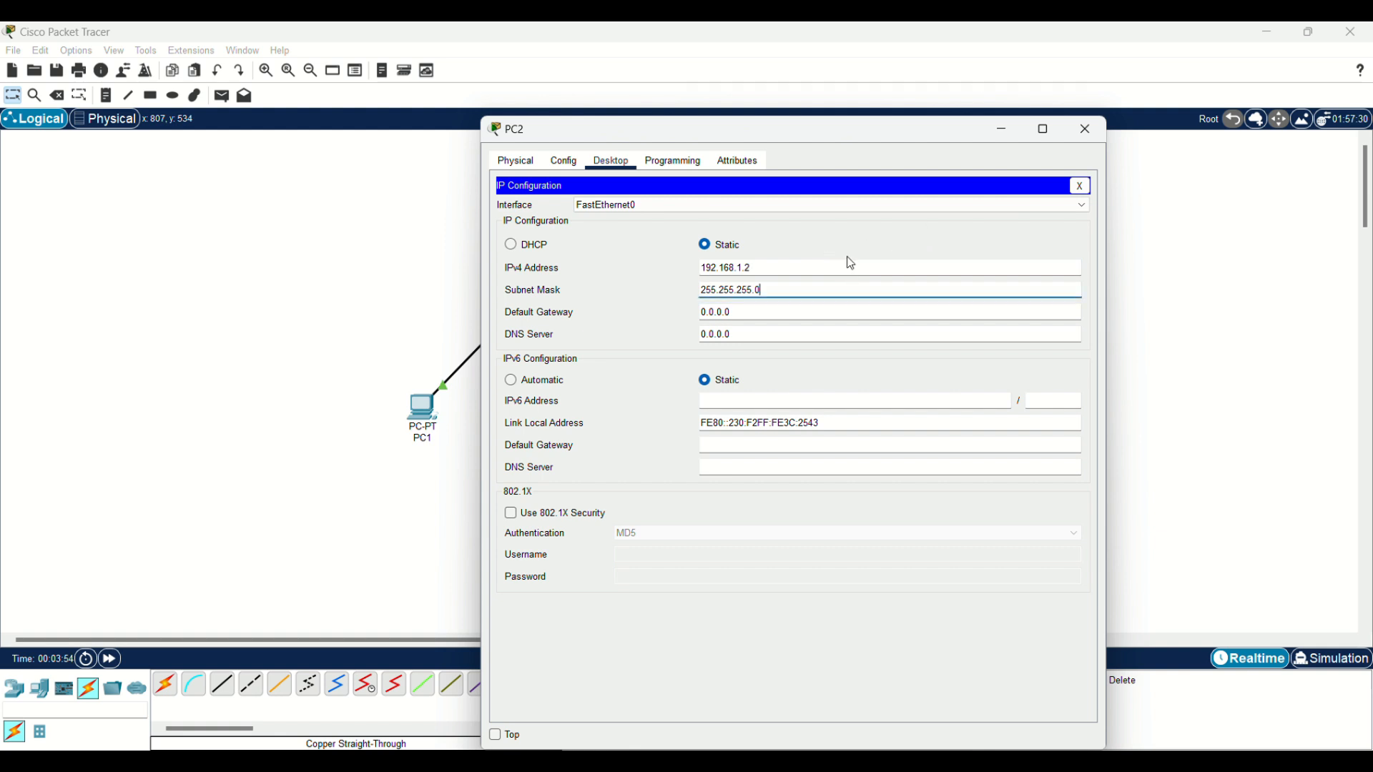
left_click(1086, 129)
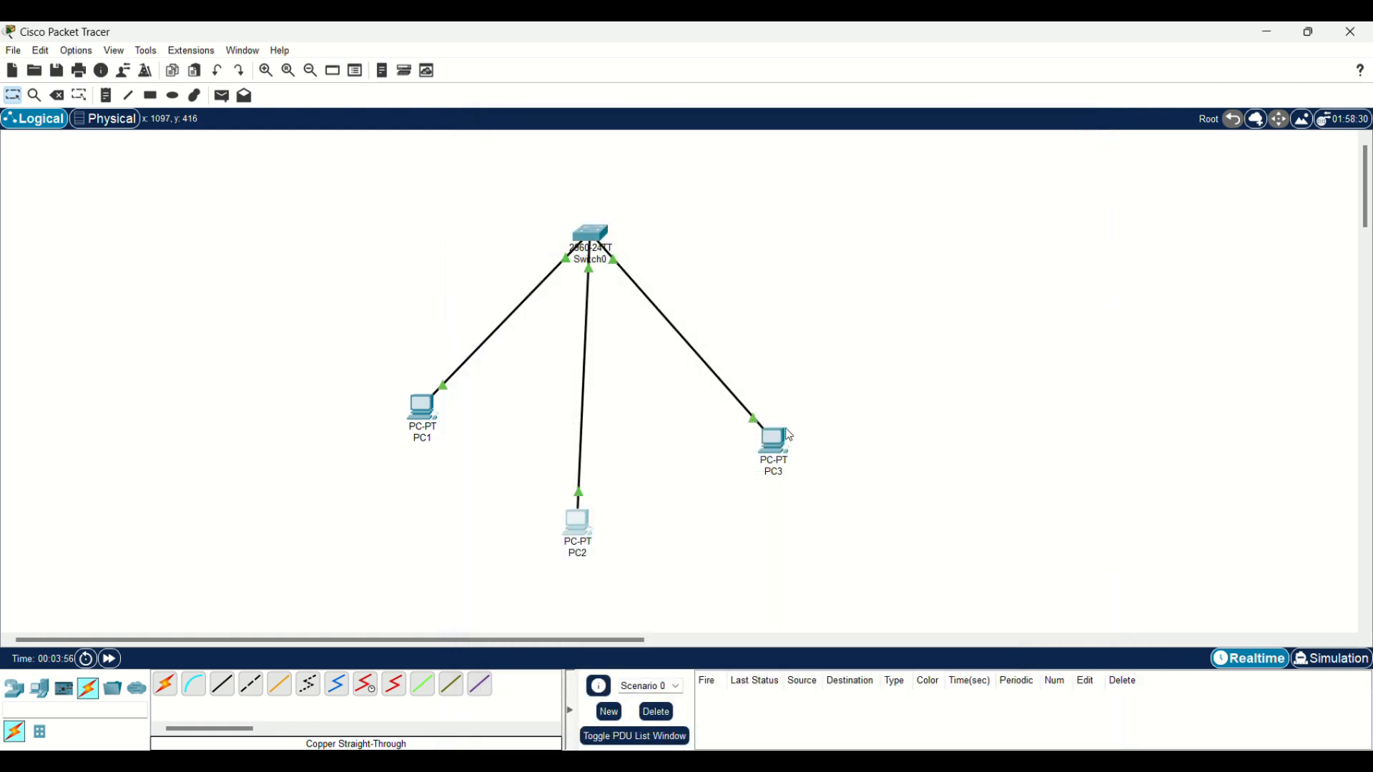
Give PC3 the static IPv4 address 192.168.1.3 with subnet mask 255.255.255.0 and close its window
left_click(775, 443)
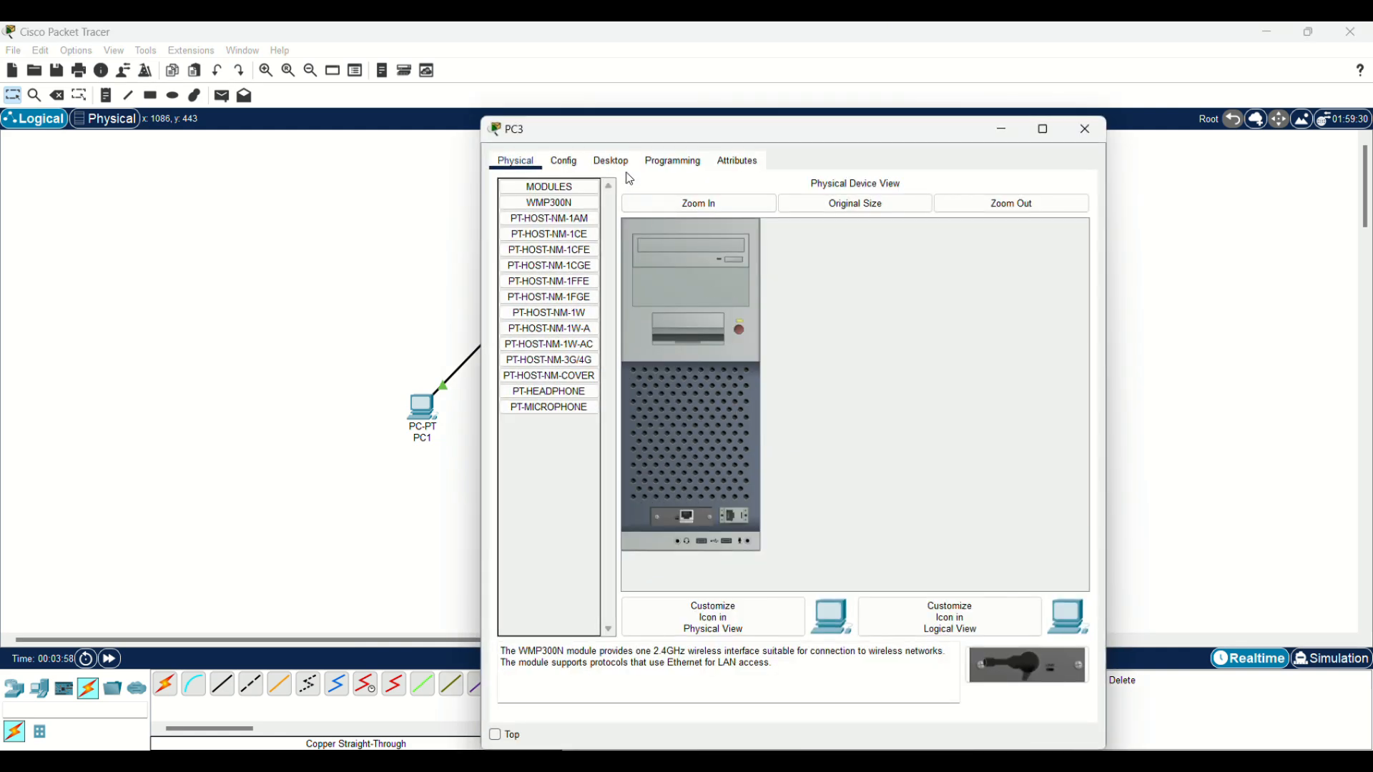
left_click(610, 161)
left_click(545, 242)
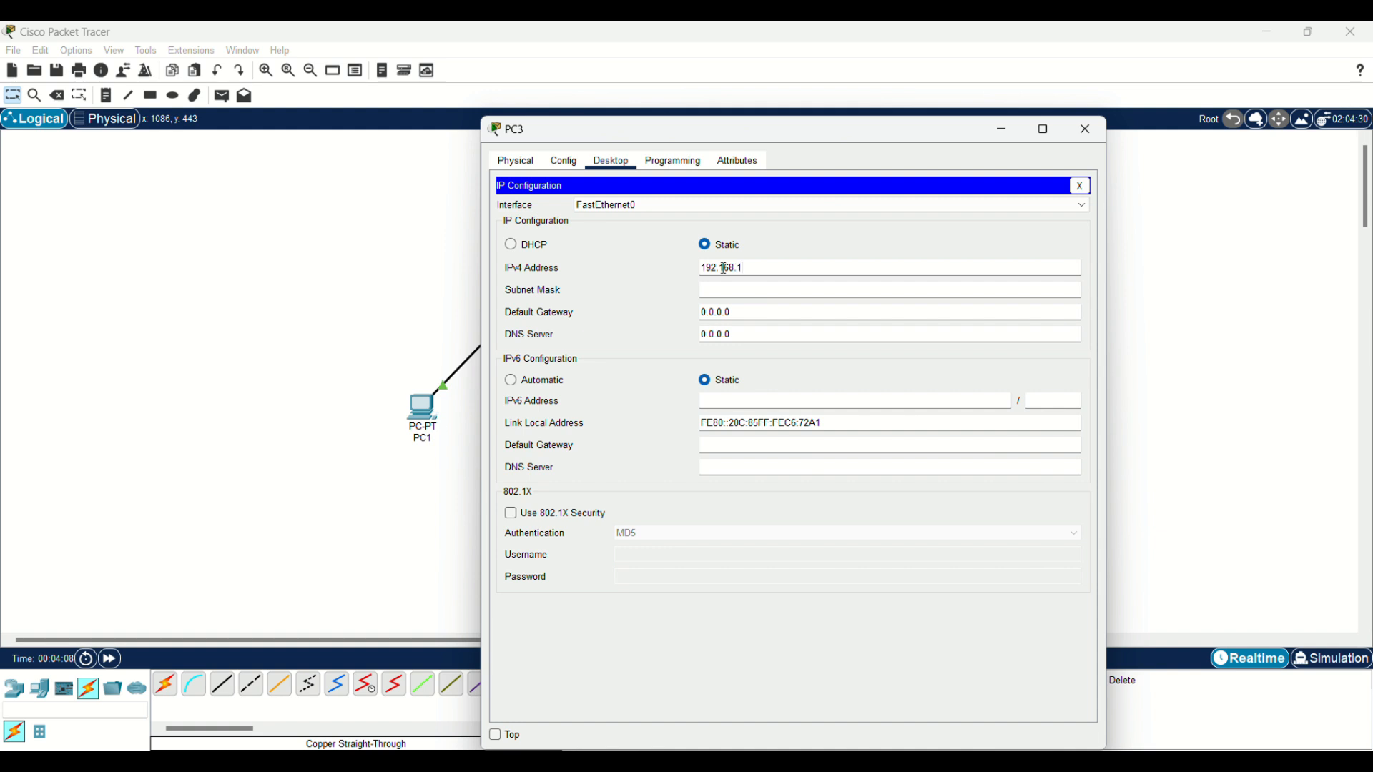
left_click(734, 289)
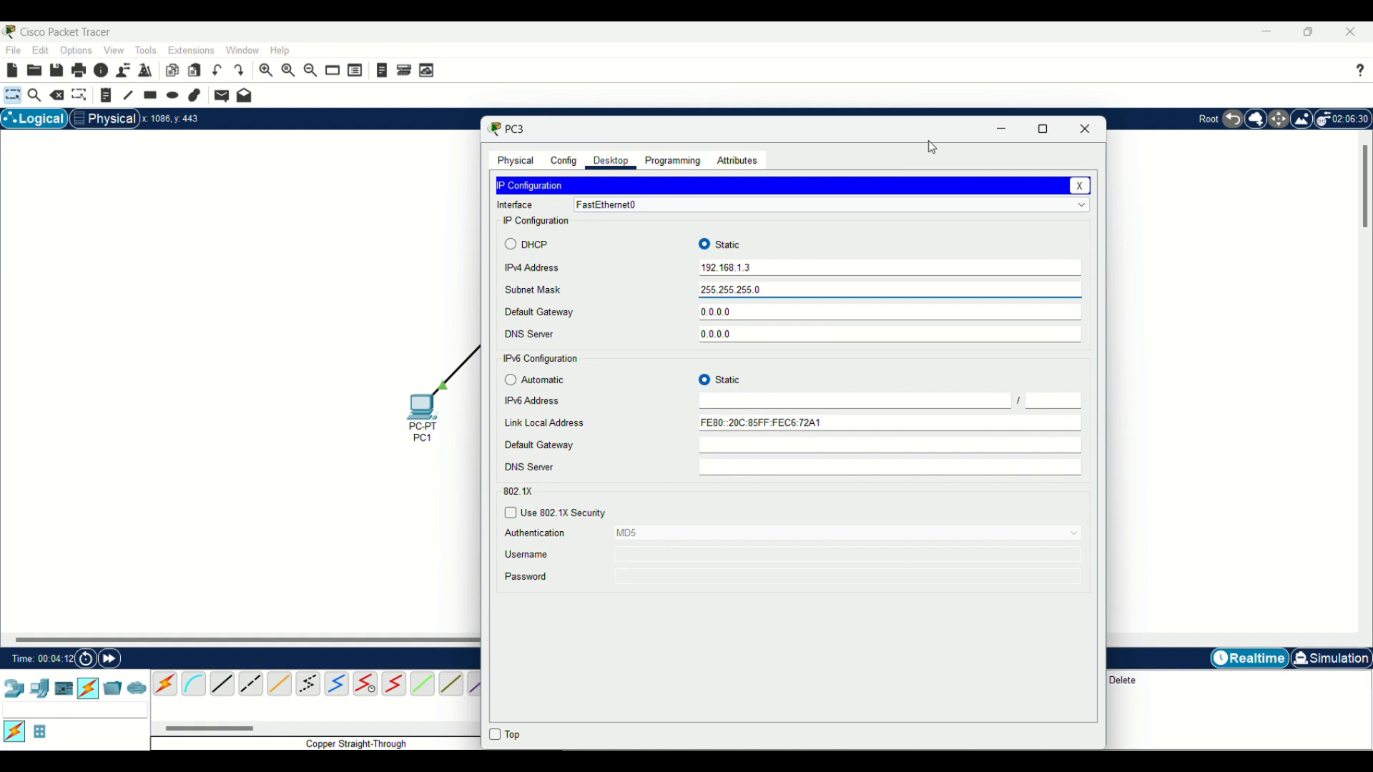
left_click(1083, 130)
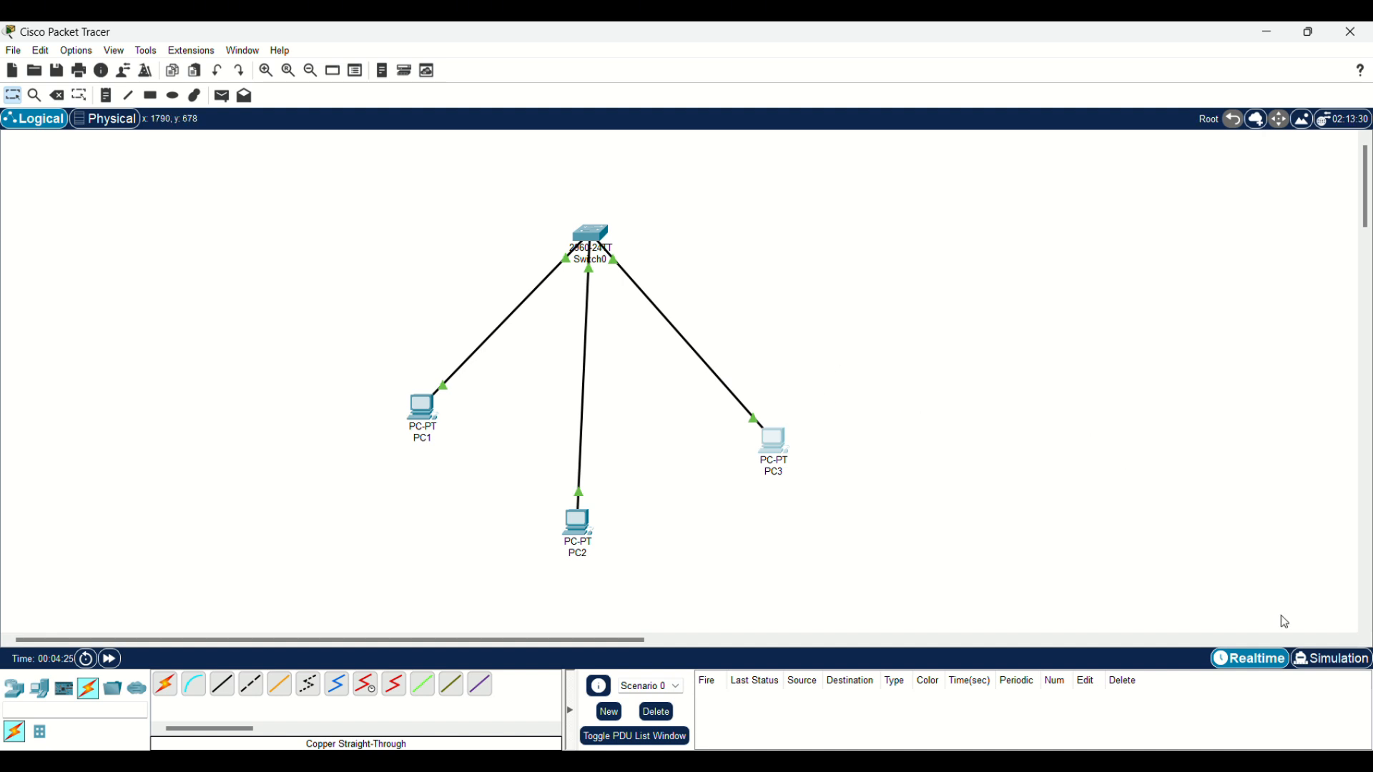
Switch to Simulation mode and add a simple PDU from PC1 to PC3
left_click(1336, 660)
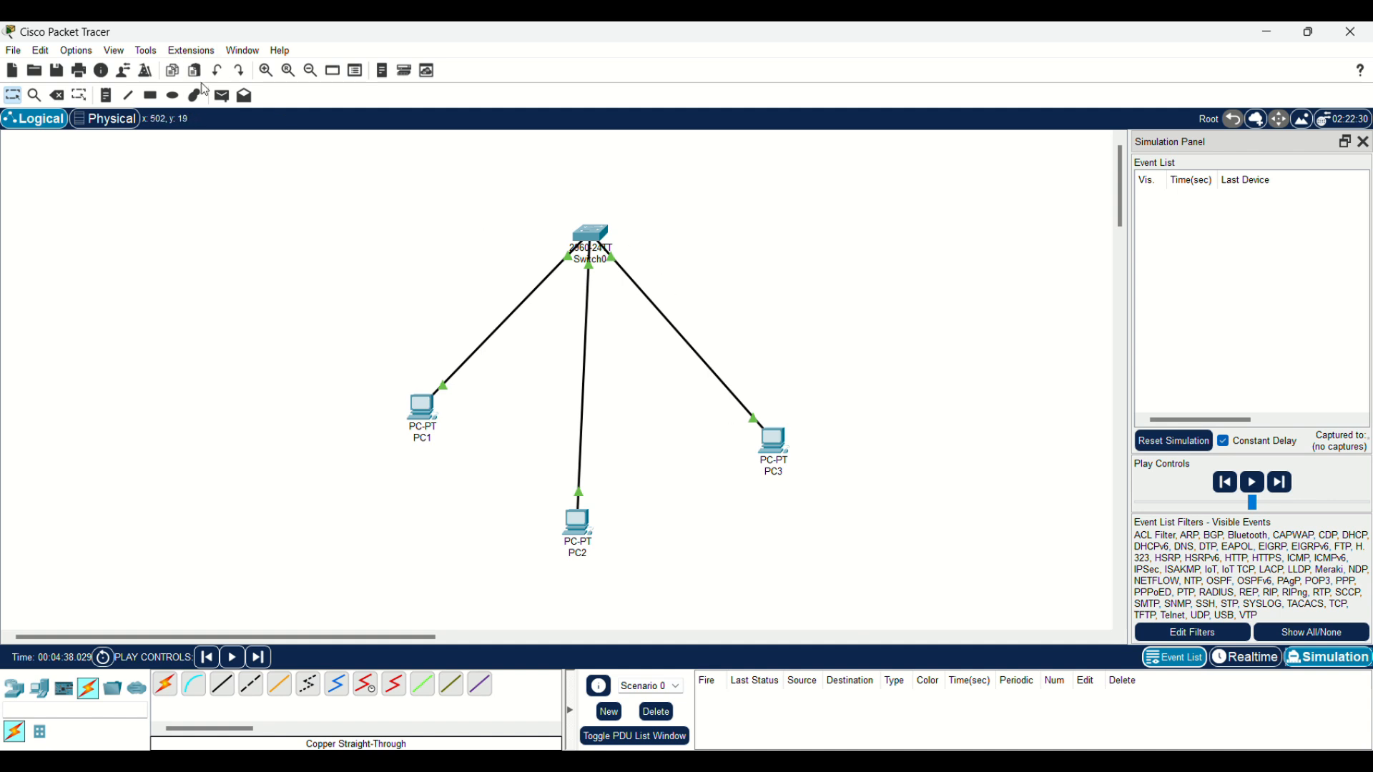
left_click(216, 99)
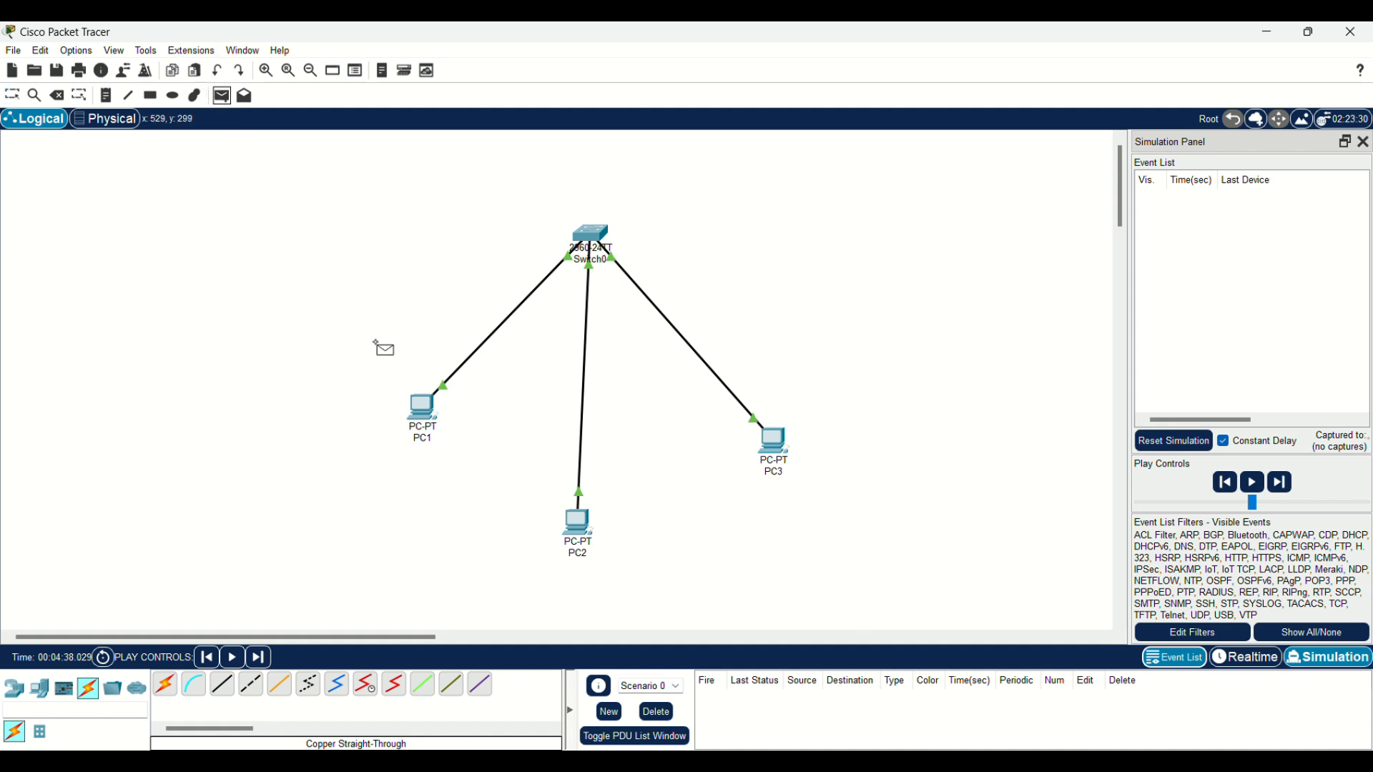
left_click(431, 413)
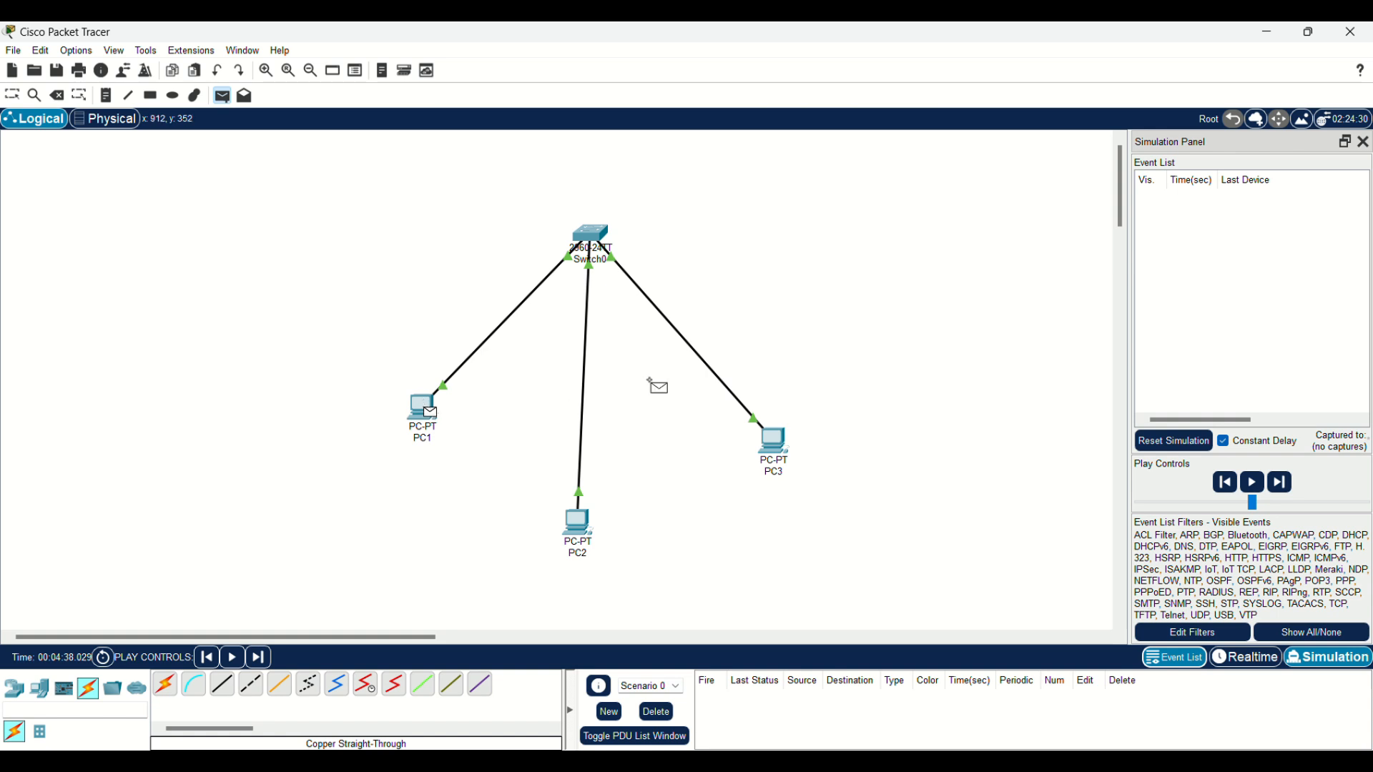
left_click(781, 449)
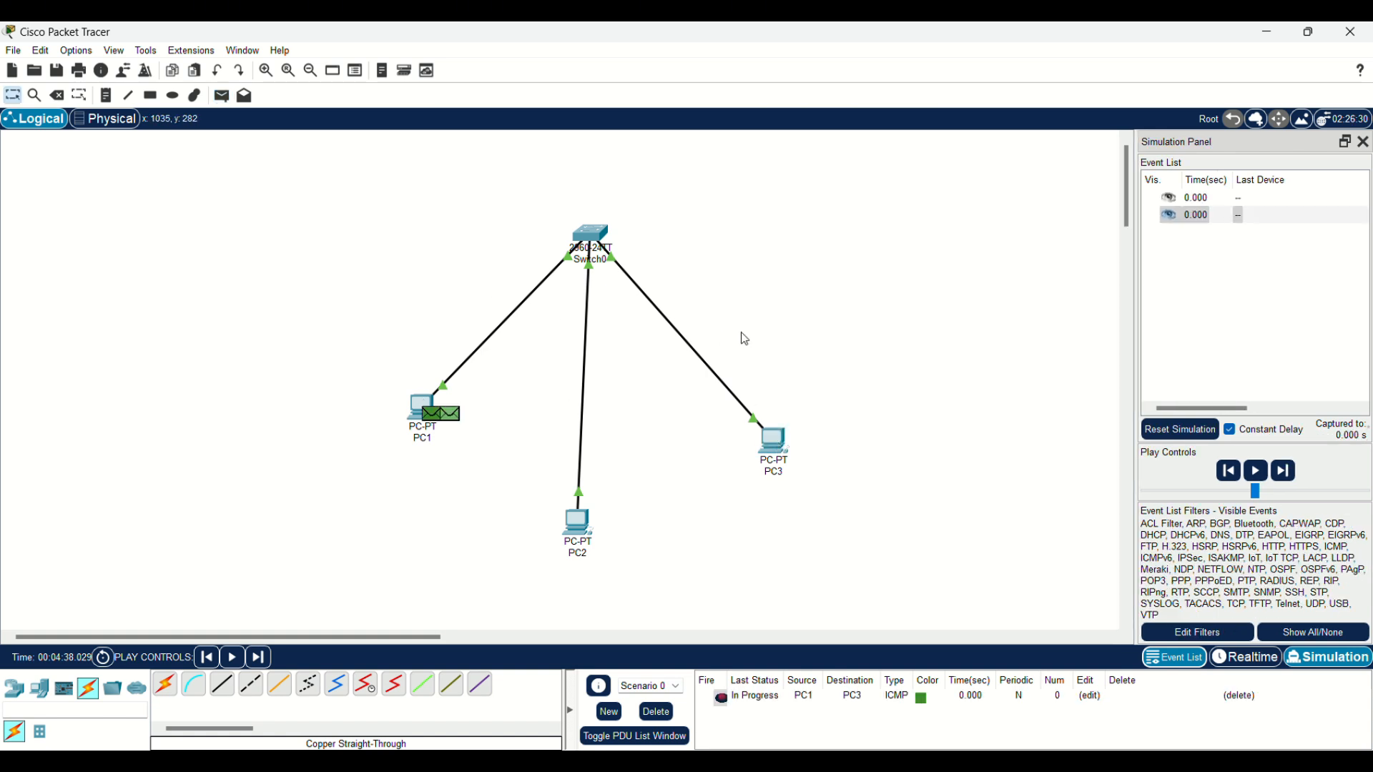
Limit the simulation's event list filters to ARP only and close the filter window
left_click(1300, 638)
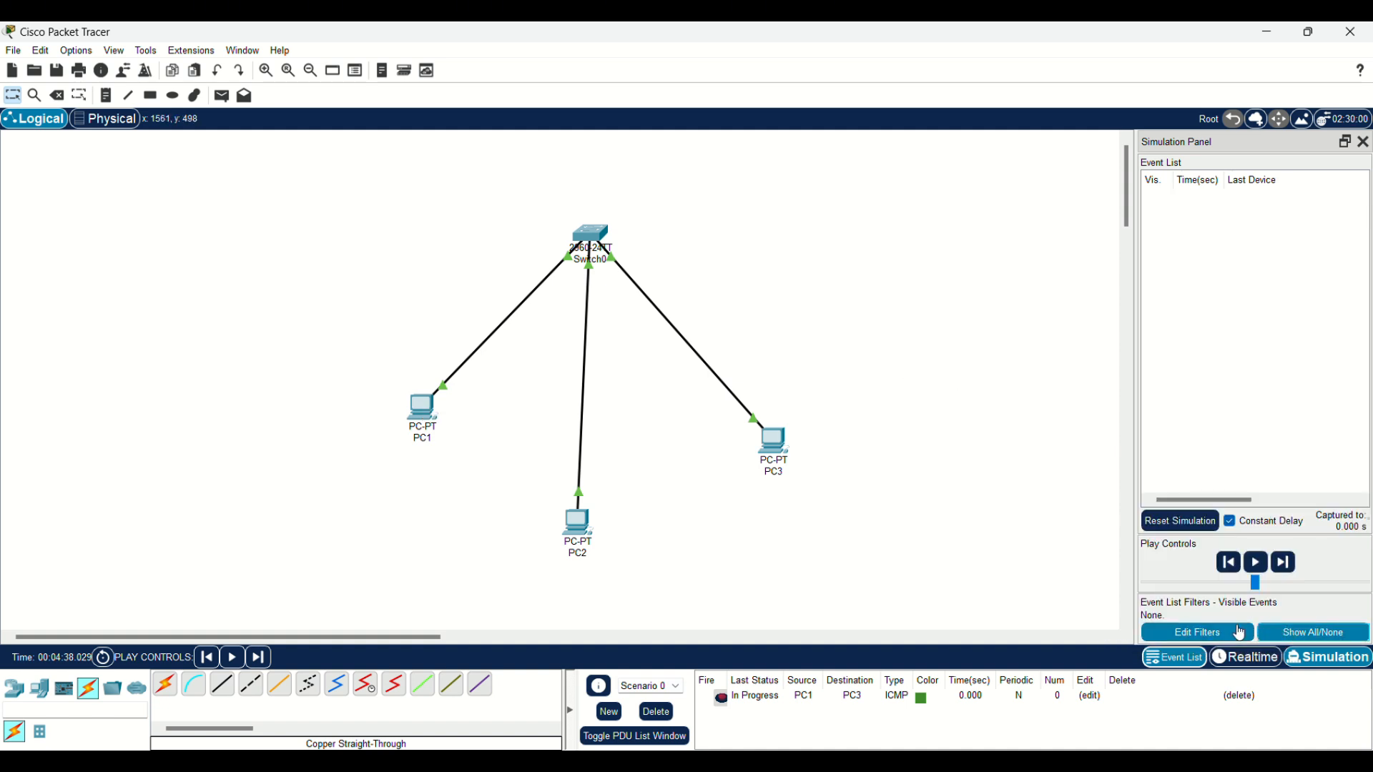
left_click(1197, 632)
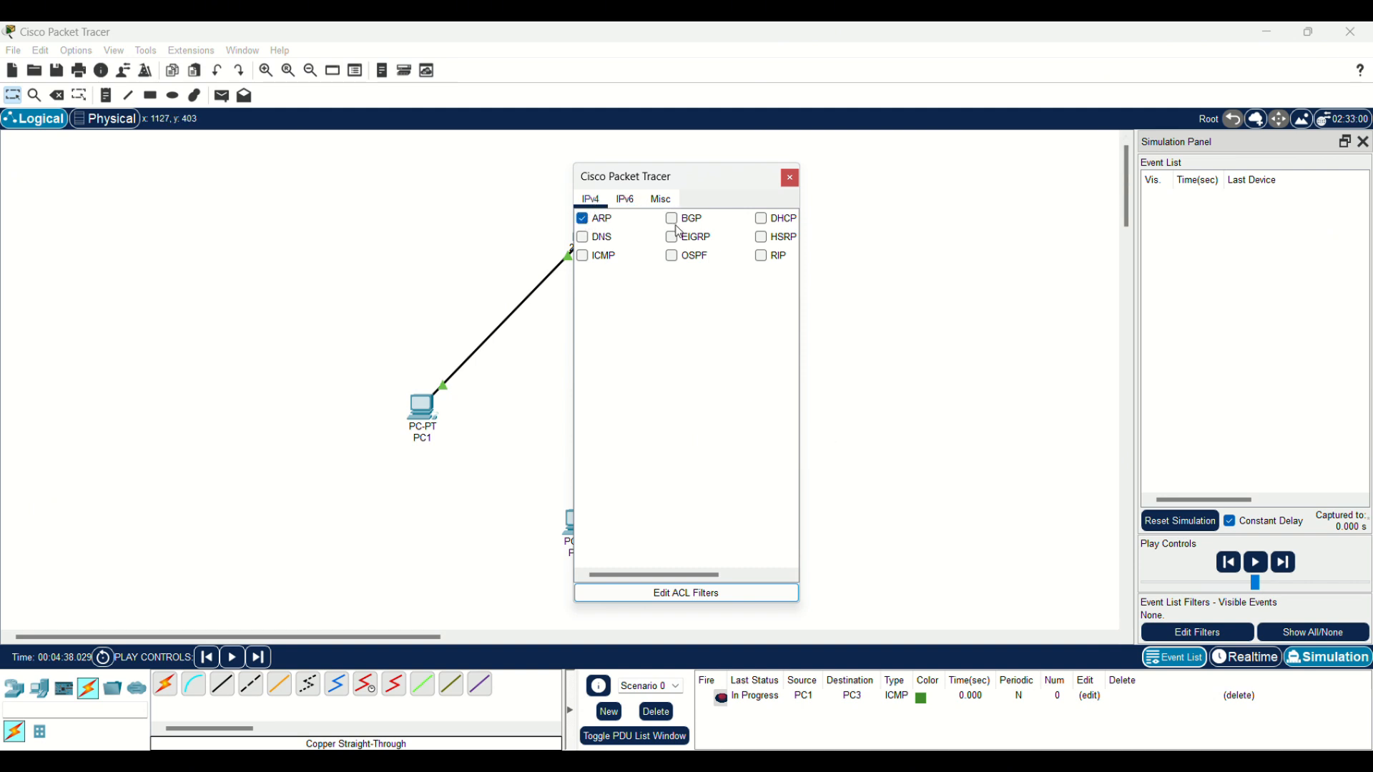
left_click(791, 178)
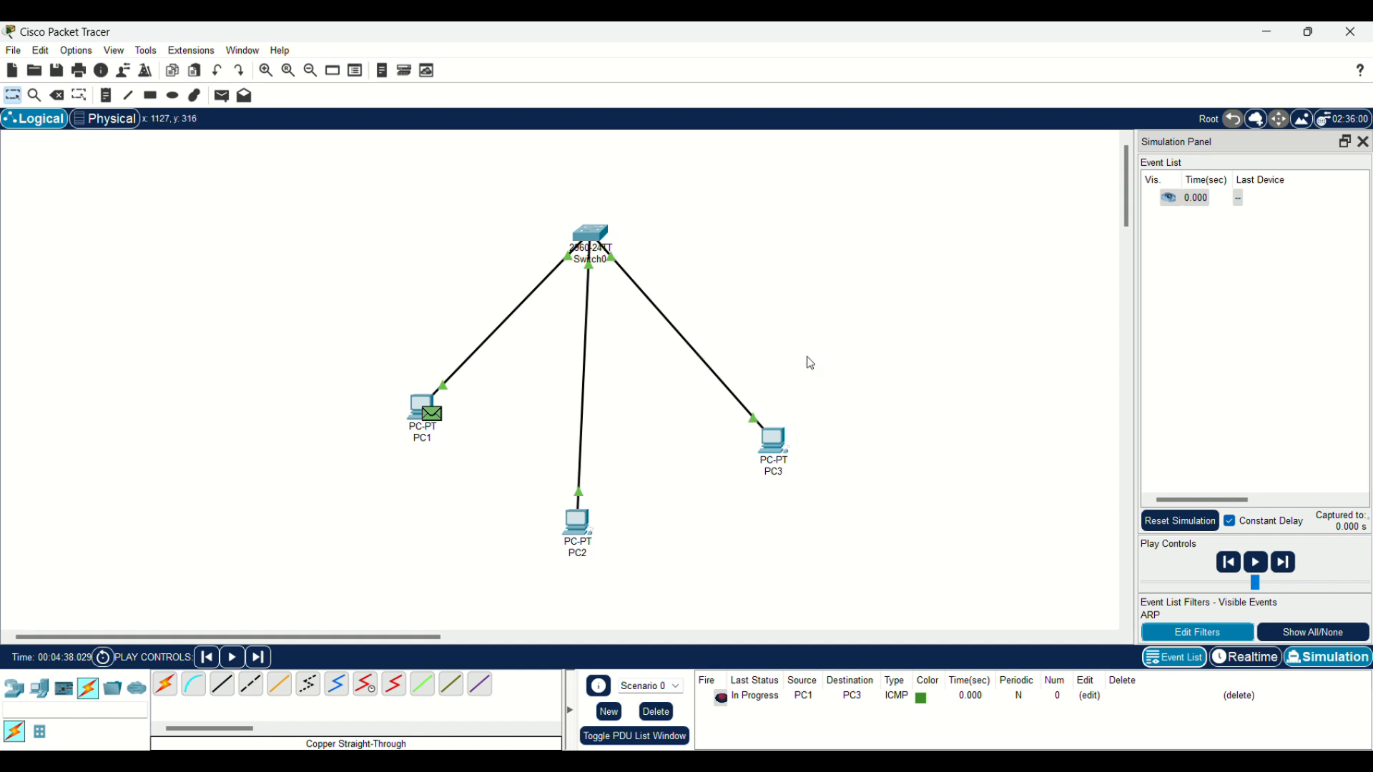
Advance PC1's ARP request through the switch to PC2 and PC3, and inspect the PDU information at both PCs
left_click(1283, 563)
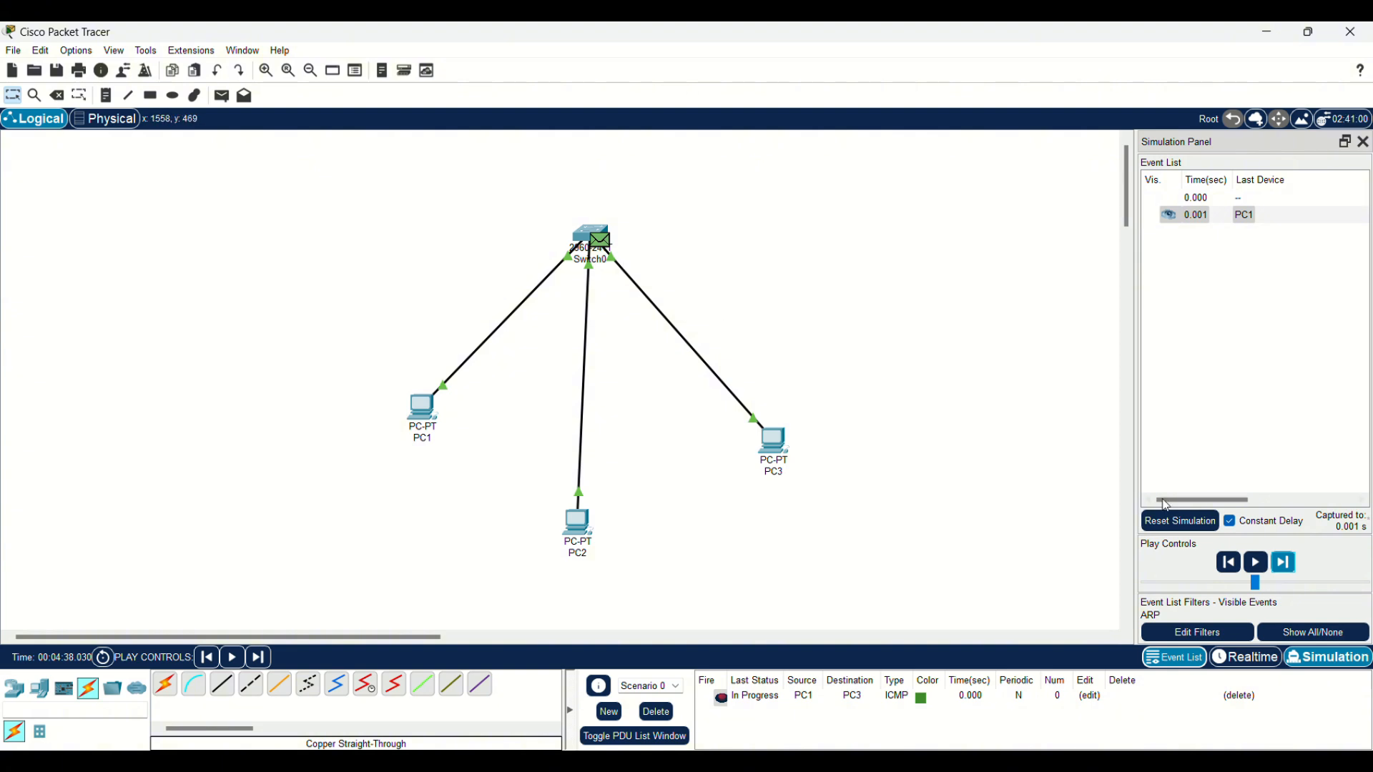
left_click(1256, 564)
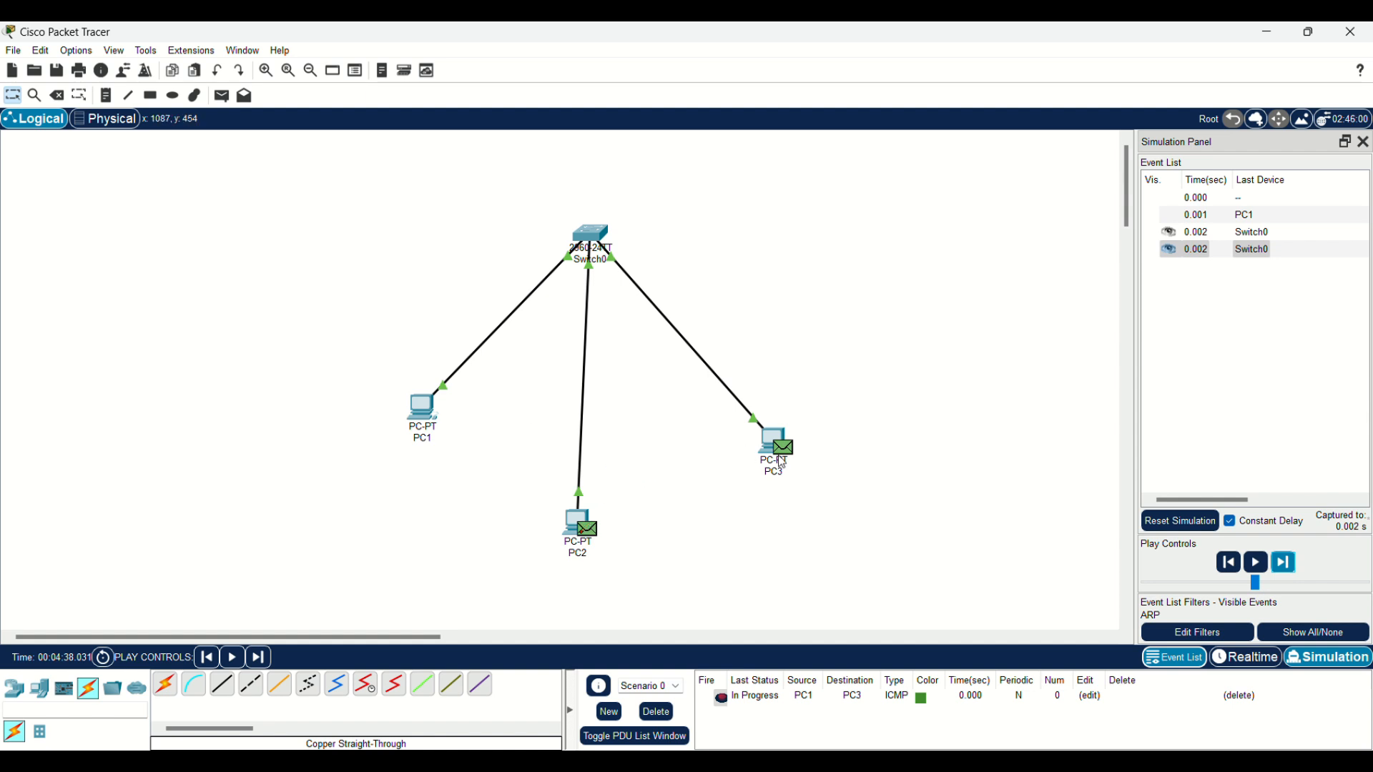
mouse_move(782, 462)
left_click(594, 527)
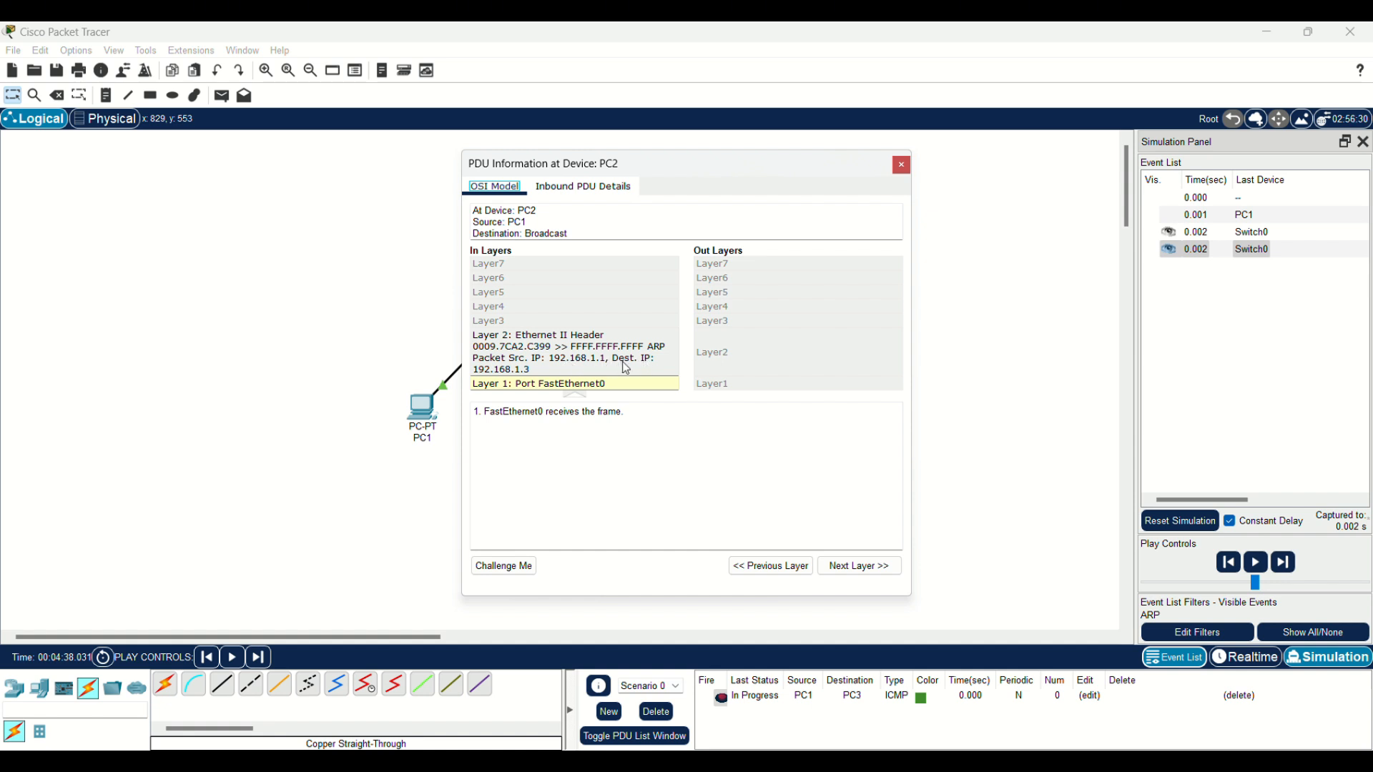
left_click(902, 165)
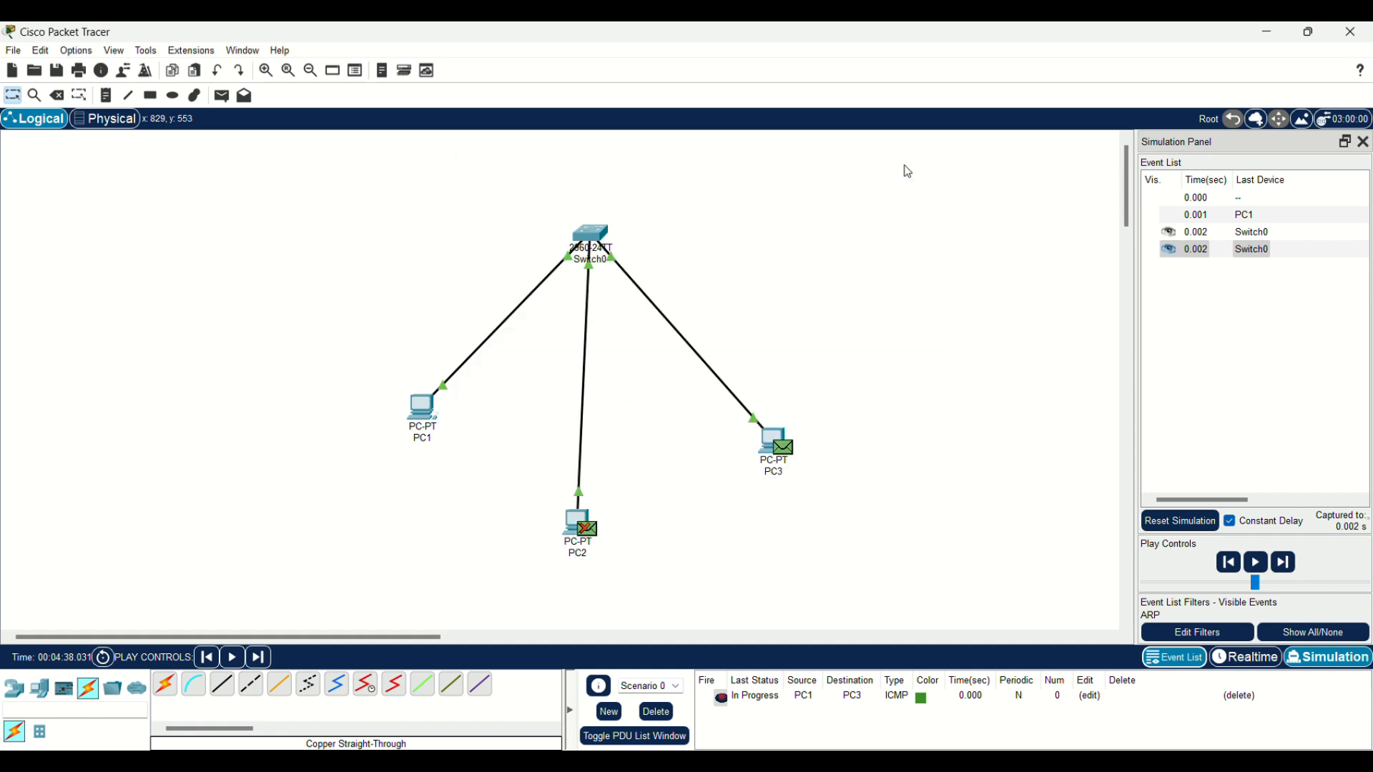
left_click(787, 455)
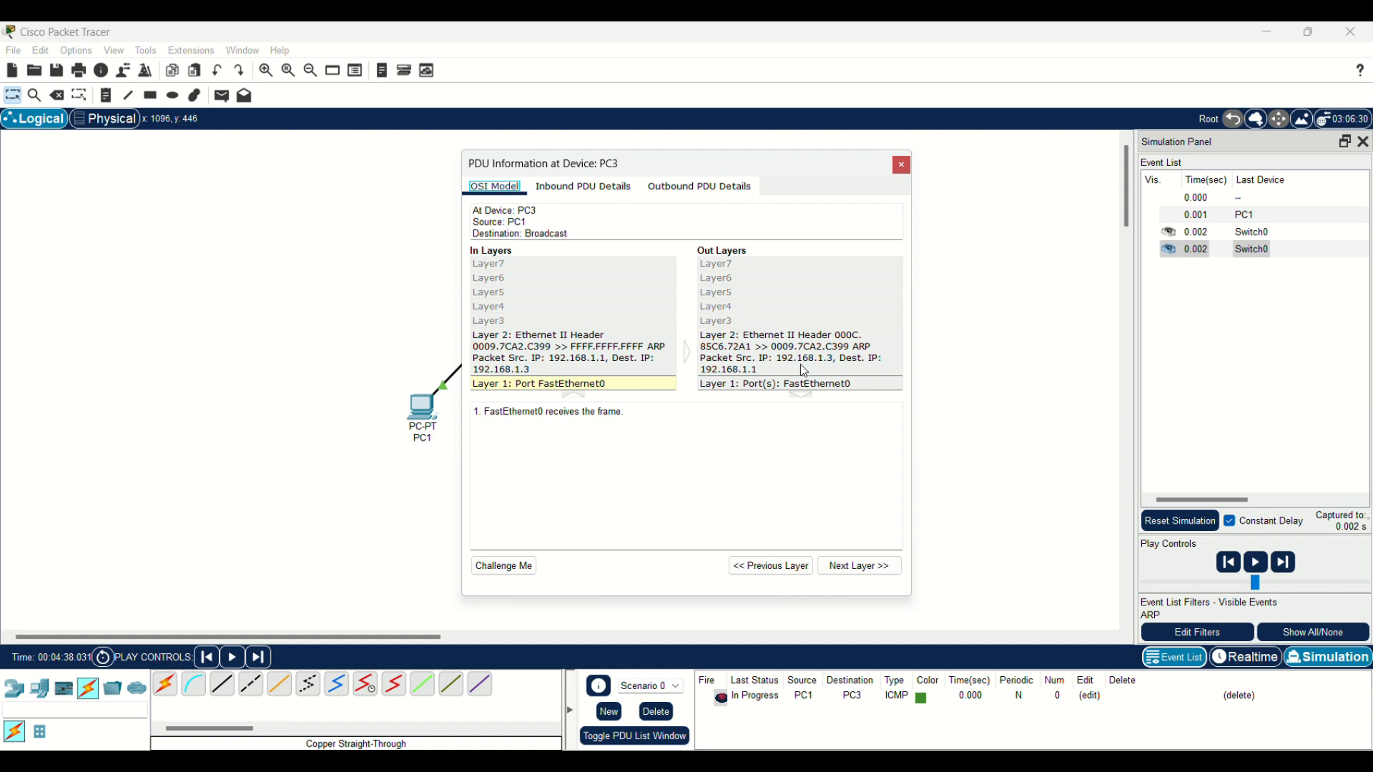
left_click(901, 165)
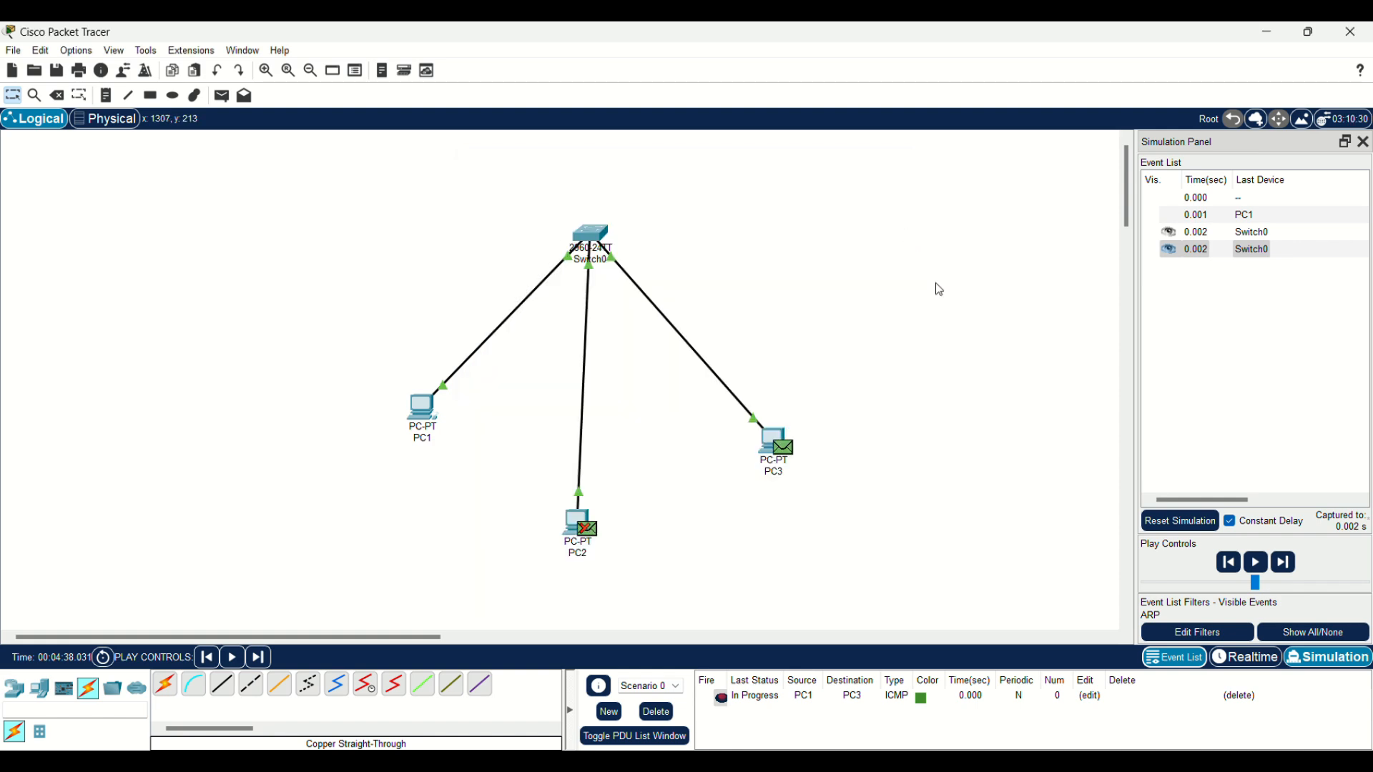
Advance PC3's ARP reply through the switch to PC1 and inspect the PDU information at PC1
left_click(1285, 568)
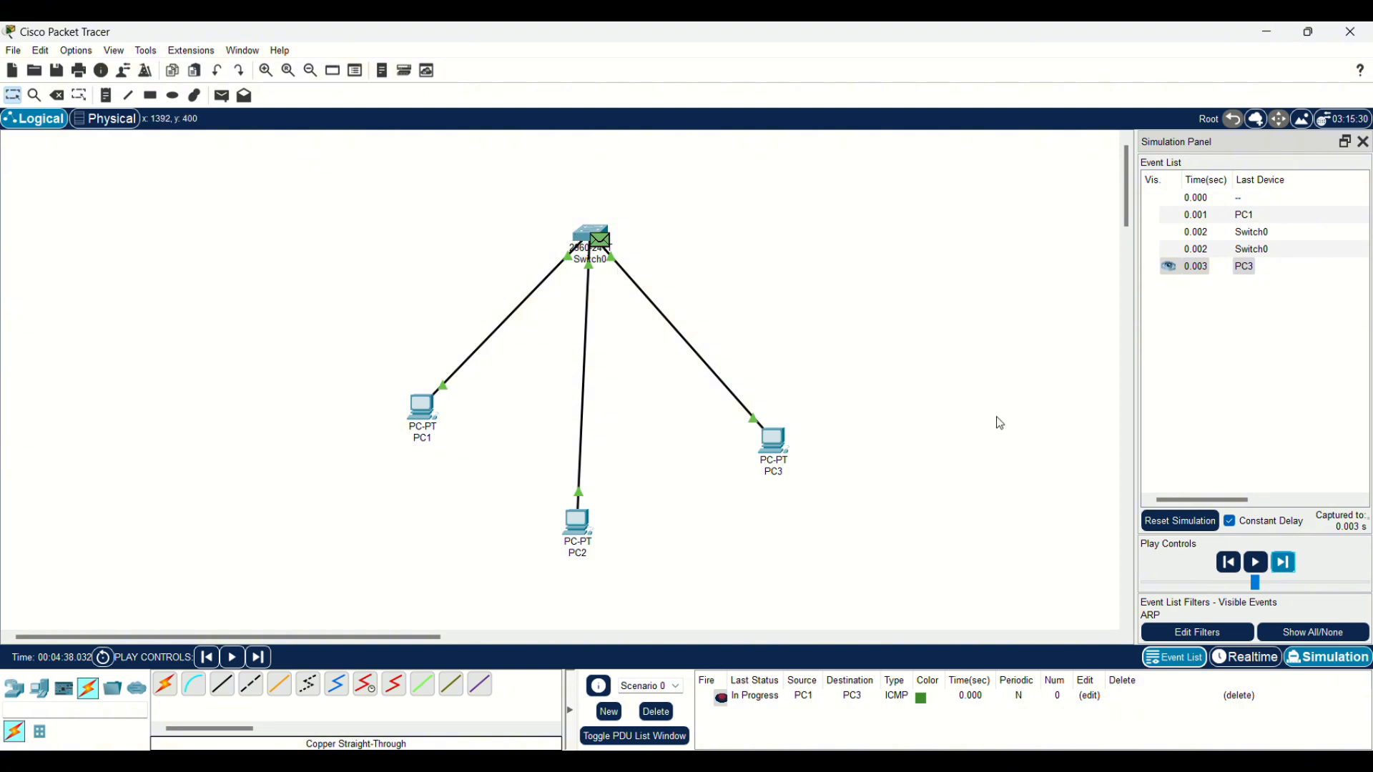
left_click(1291, 567)
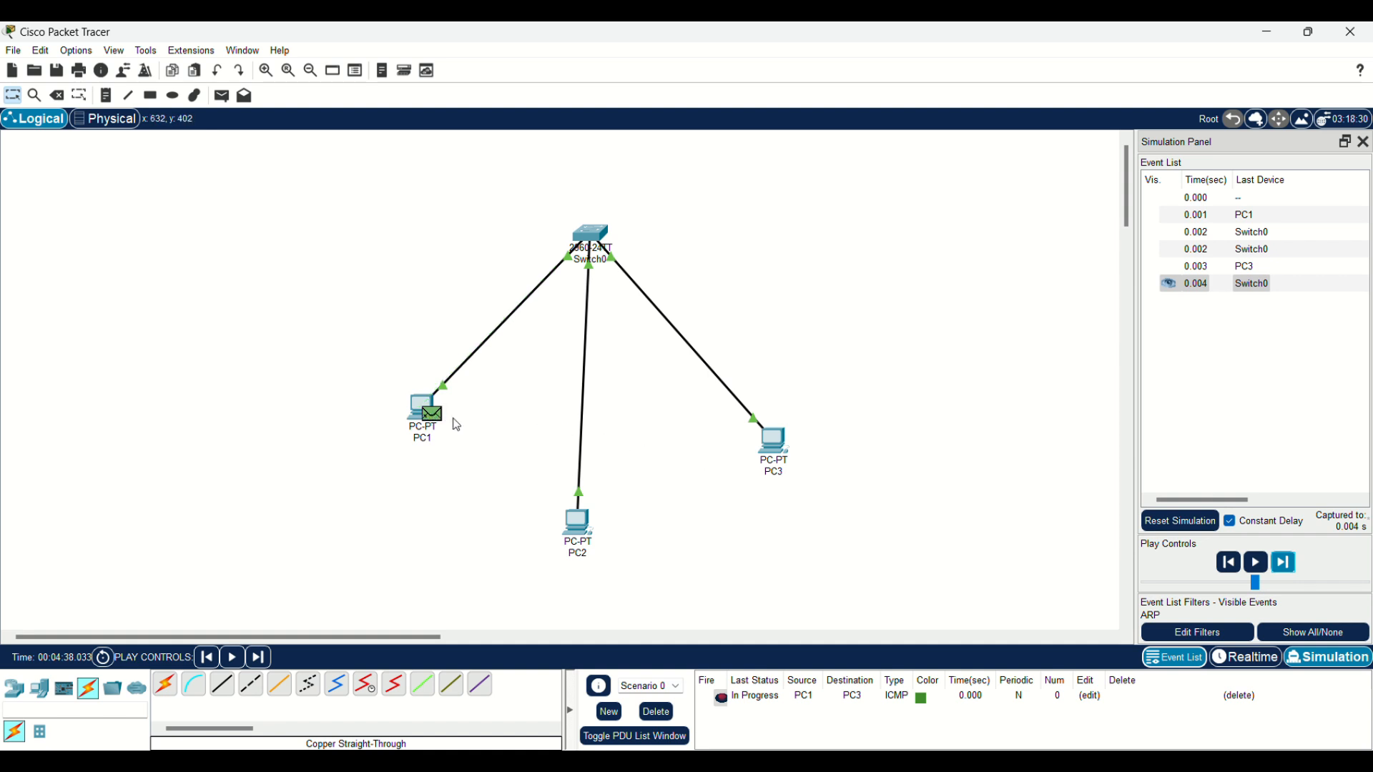
left_click(432, 414)
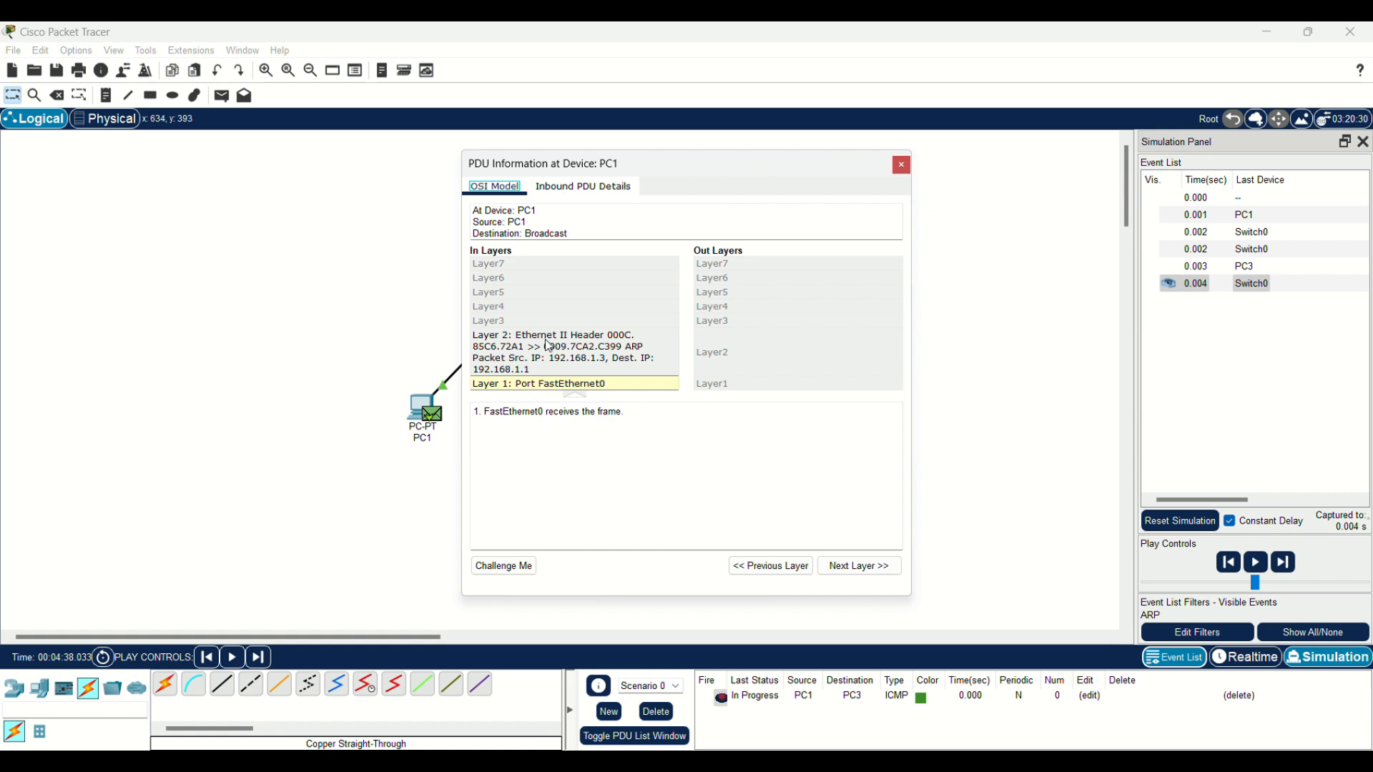
left_click(902, 166)
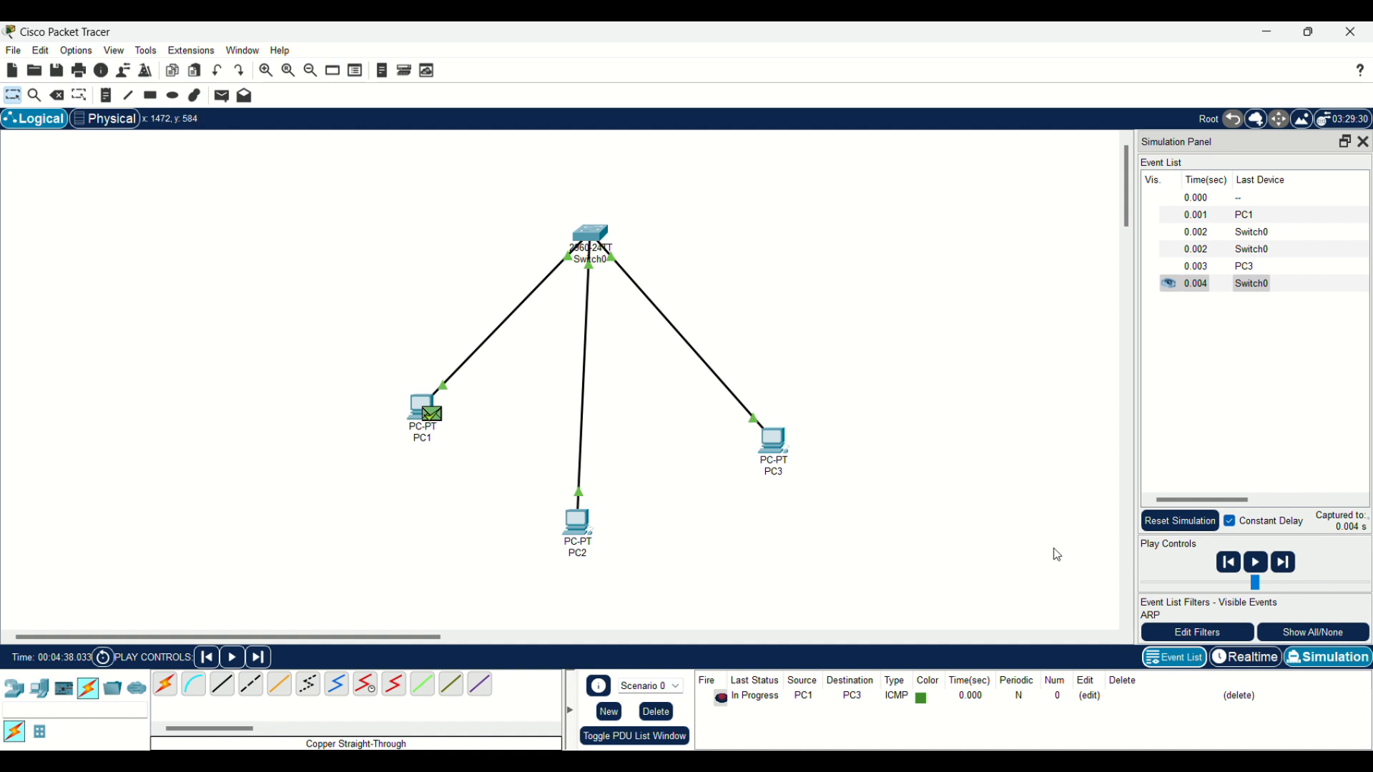
Return to Realtime mode and check PC1's ARP table with arp -a in its Command Prompt, closing the PC1 window when done
left_click(1231, 659)
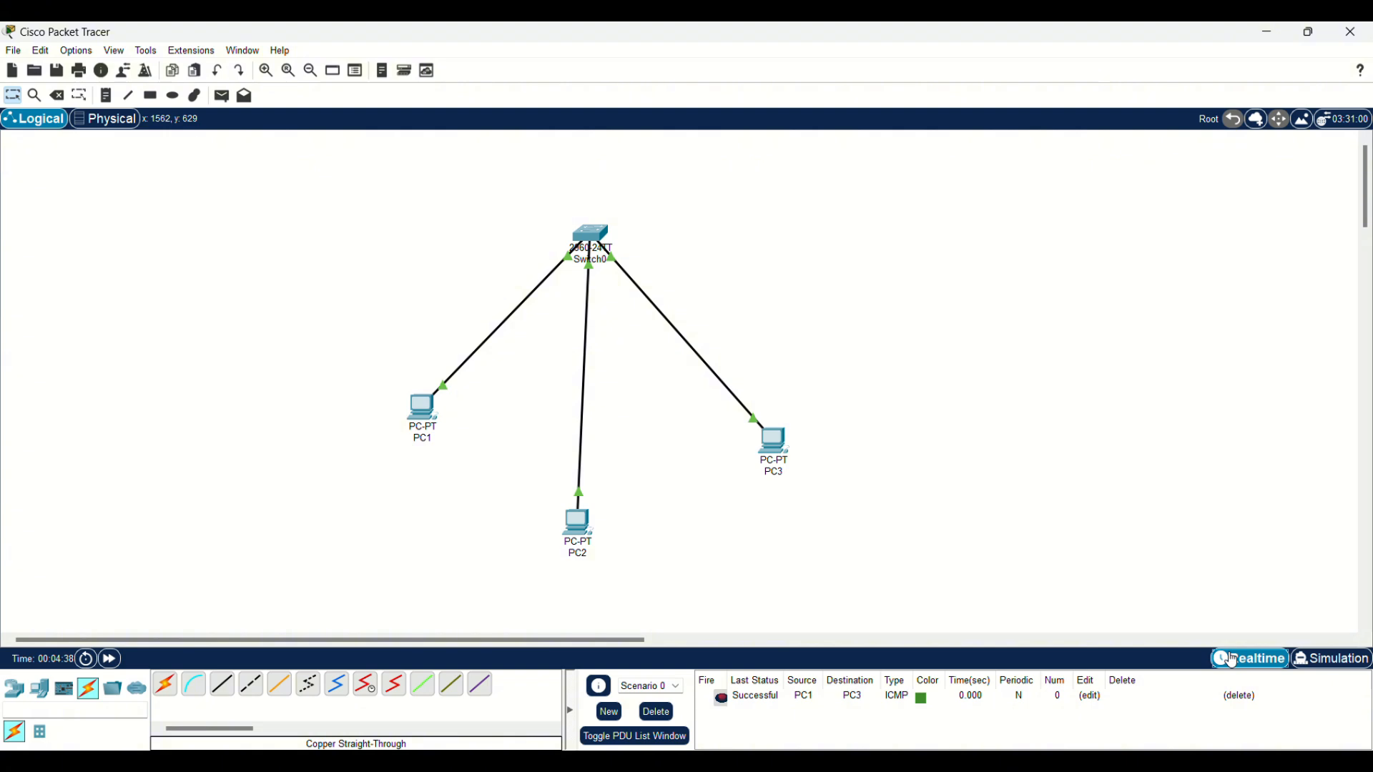
left_click(430, 413)
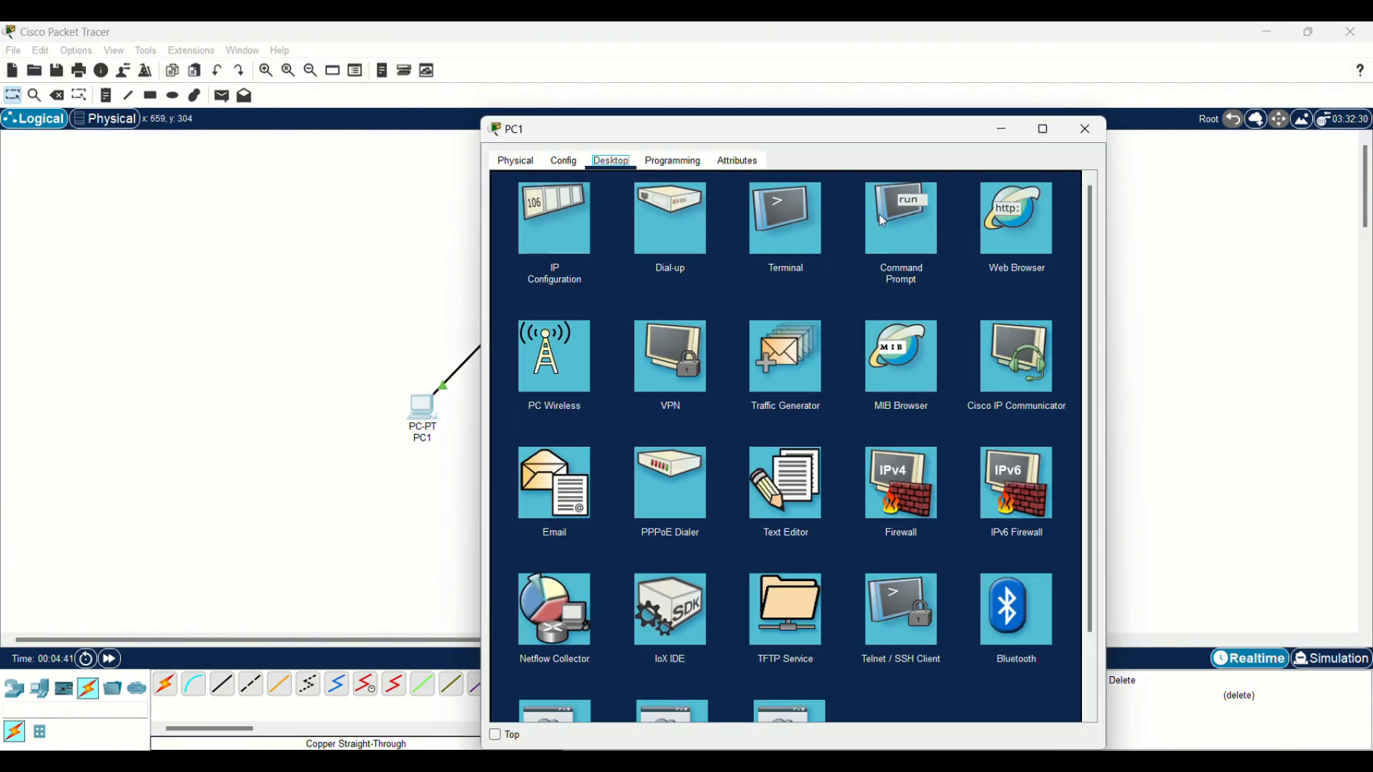
left_click(912, 220)
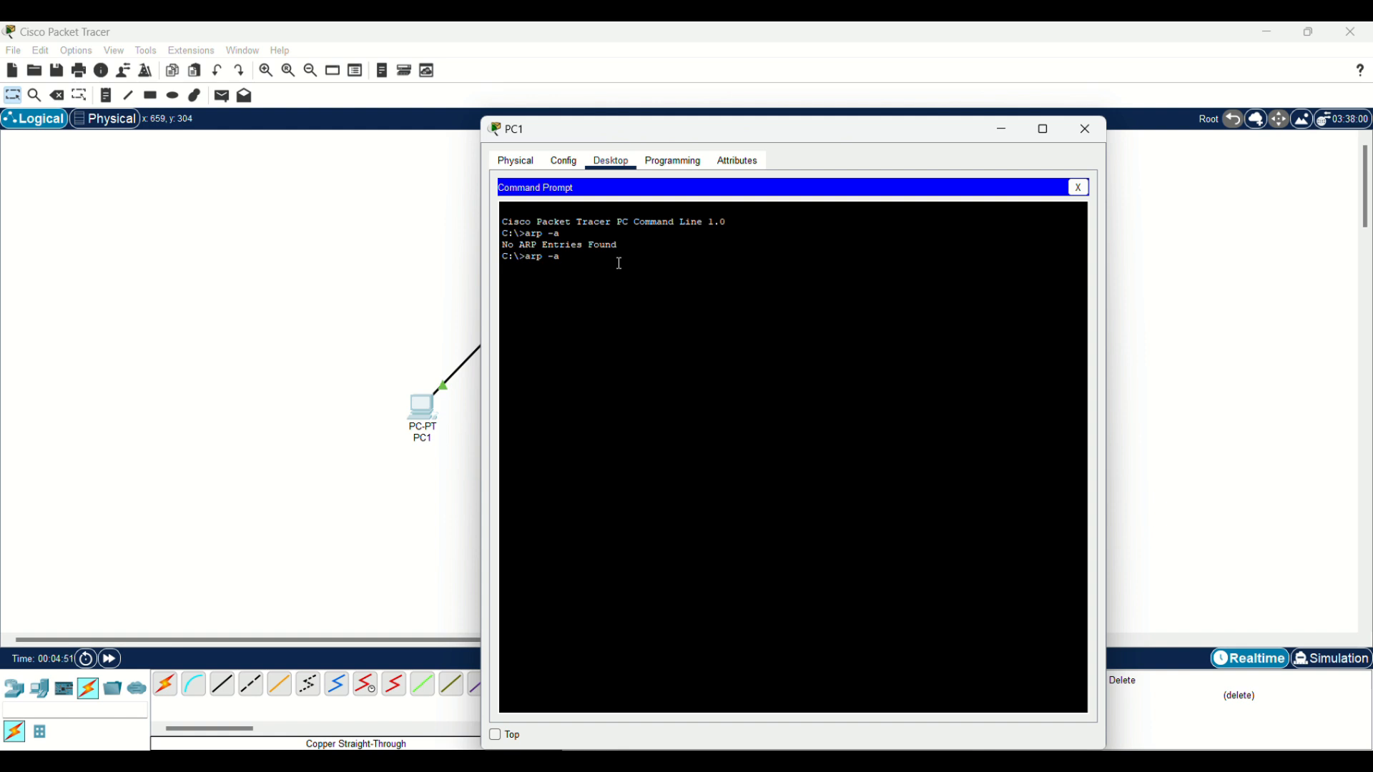
type("arp -a")
key("Return")
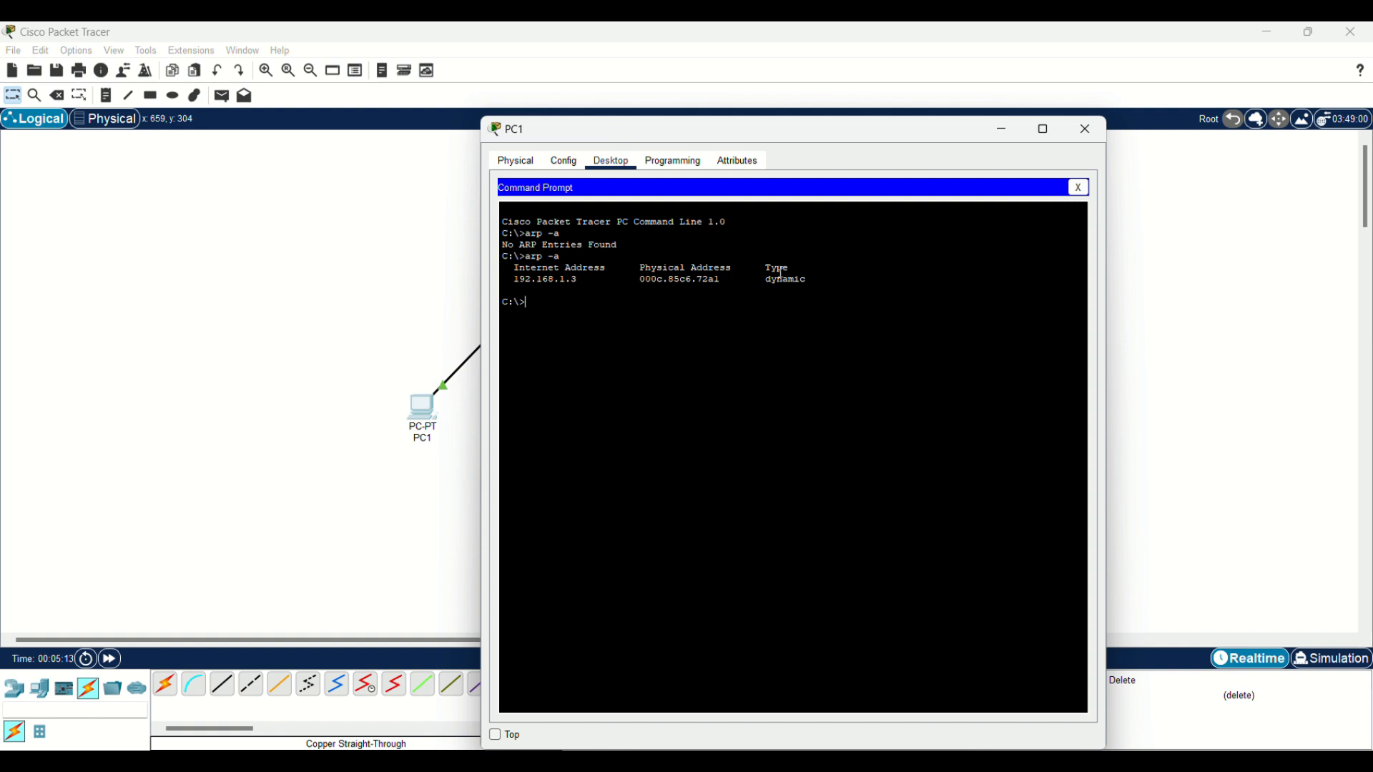
left_click(1088, 130)
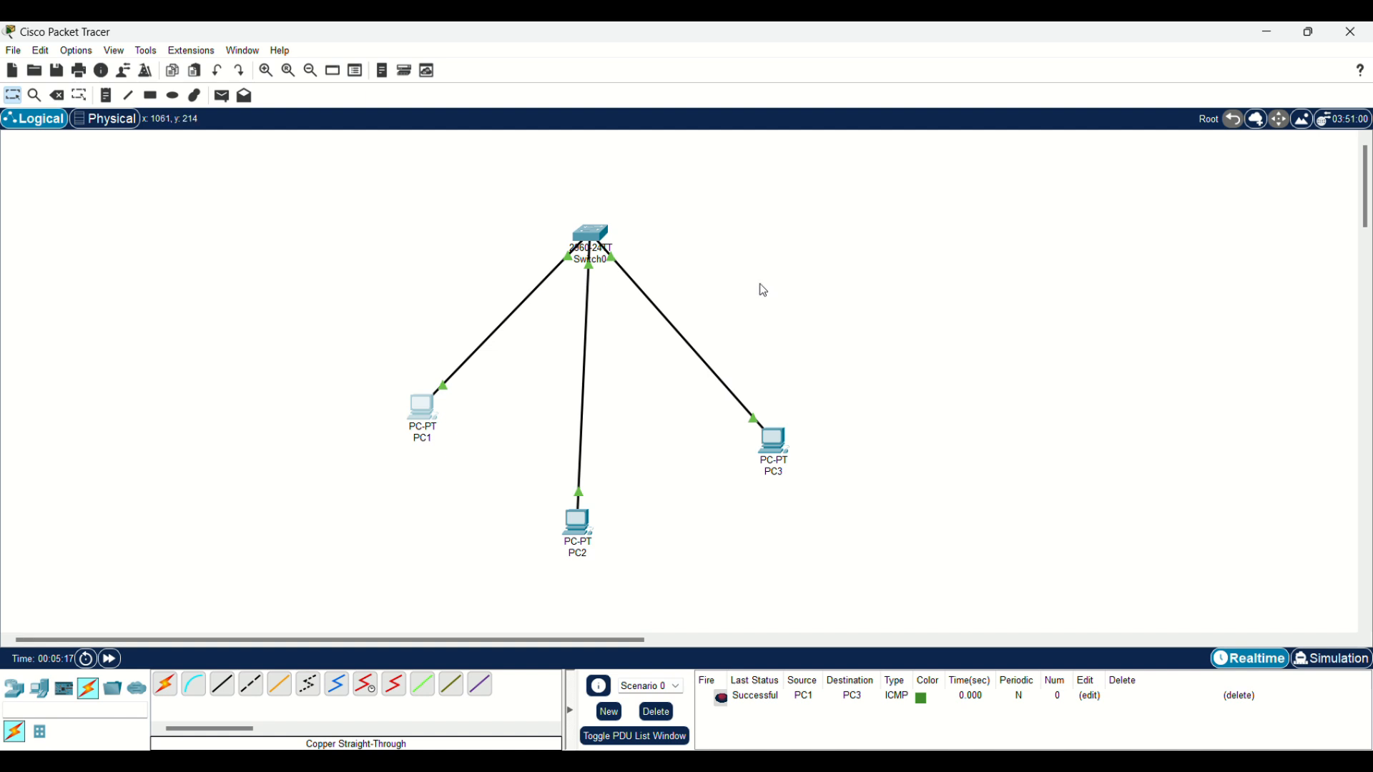